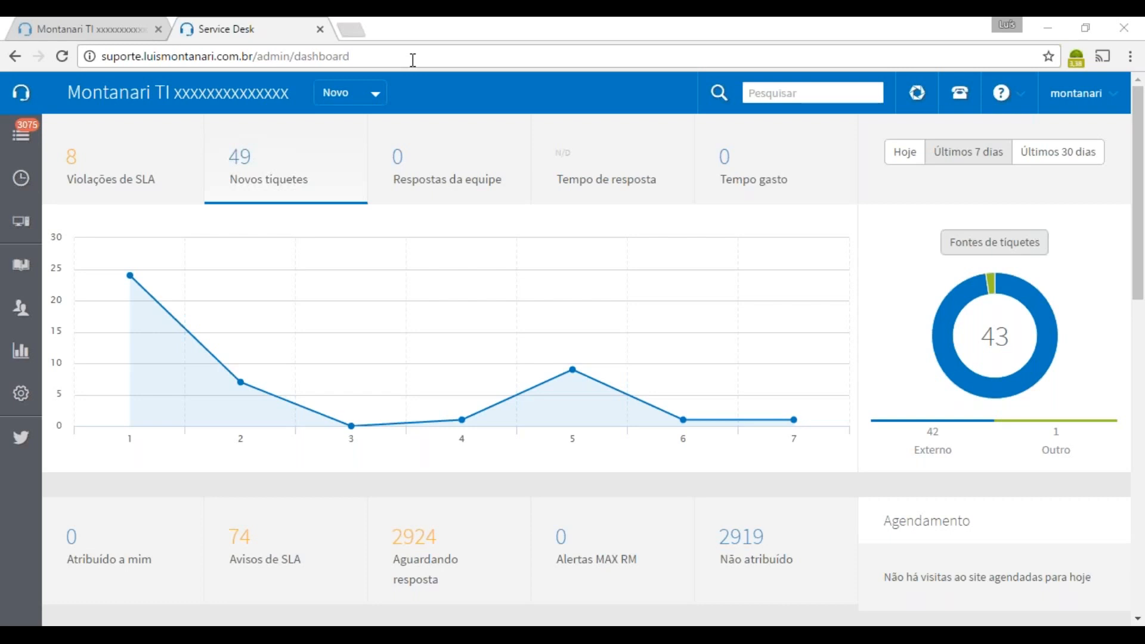
# Switch to the Montanari TI tab to show the customer support portal home page
pyautogui.click(92, 36)
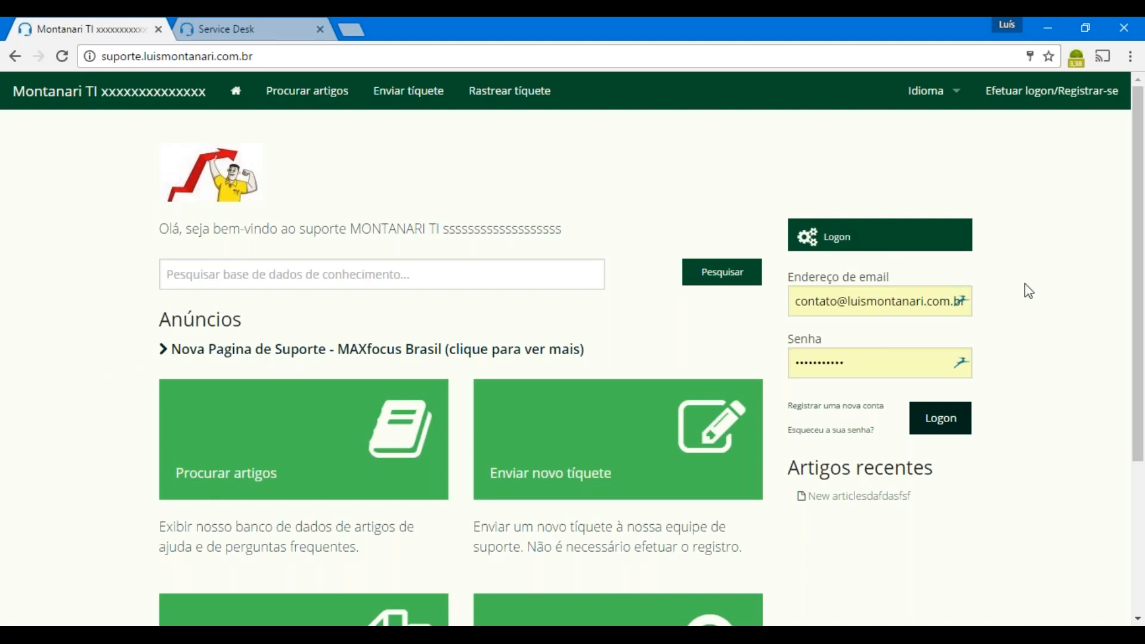
pyautogui.scroll(-1, 1044, 407)
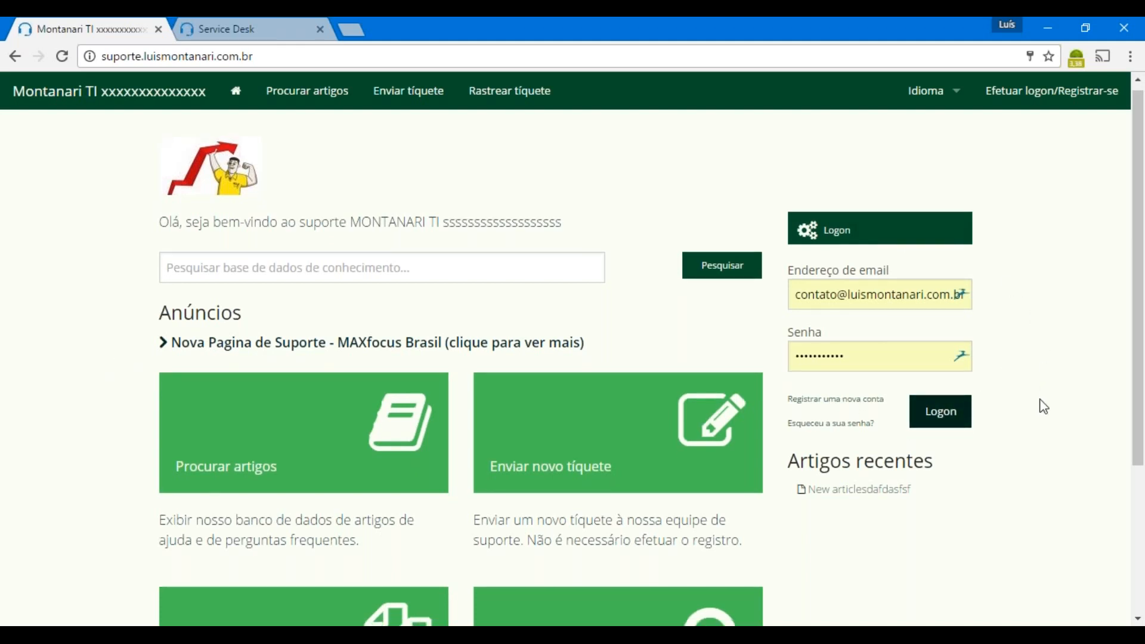
pyautogui.scroll(-3, 1044, 406)
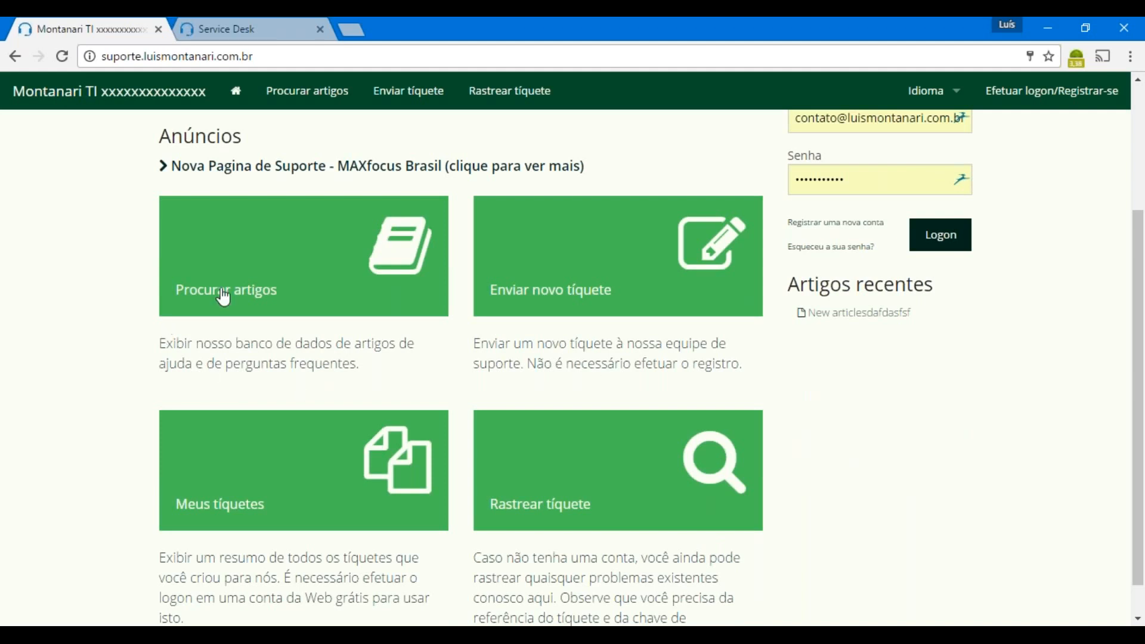
pyautogui.scroll(1, 307, 263)
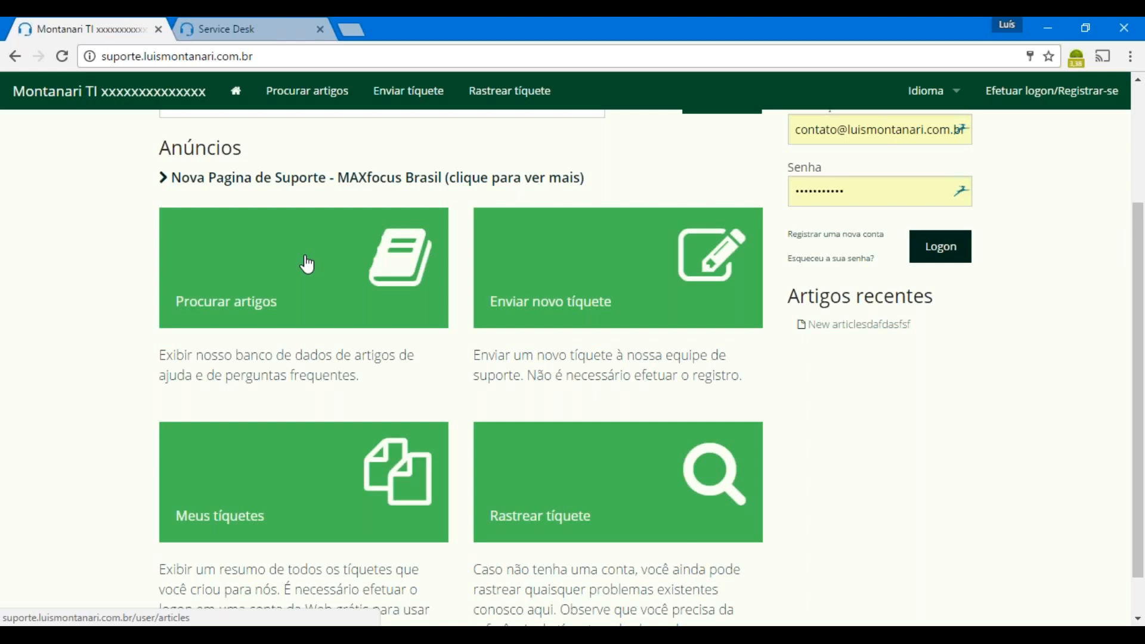
pyautogui.scroll(3, 307, 264)
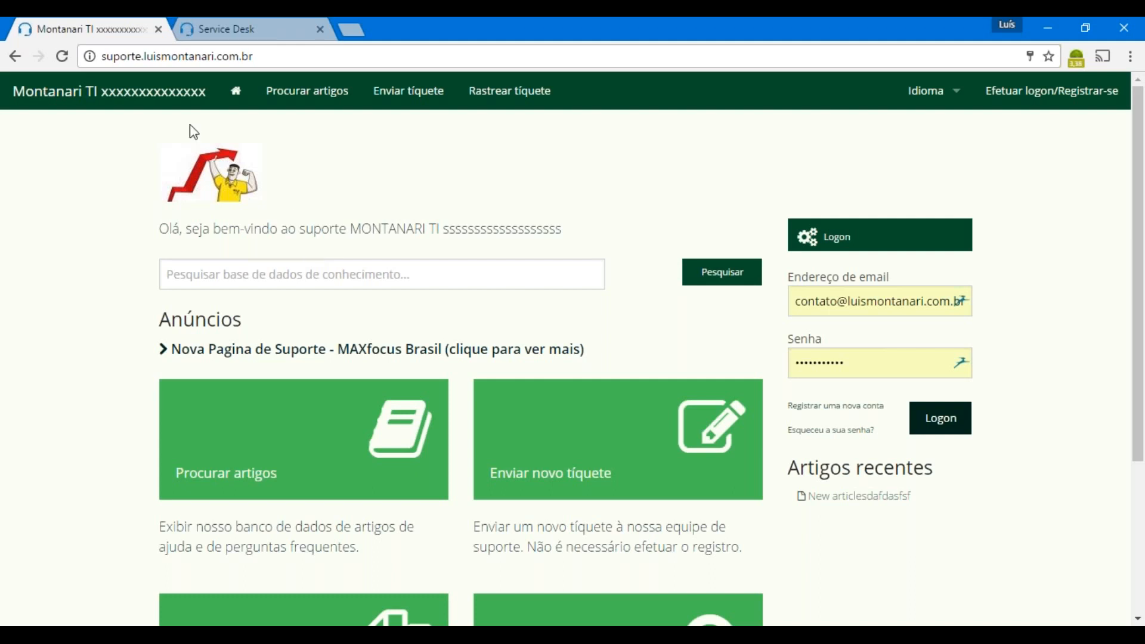
# Return to the Service Desk admin dashboard and load the Tickets list
pyautogui.click(256, 24)
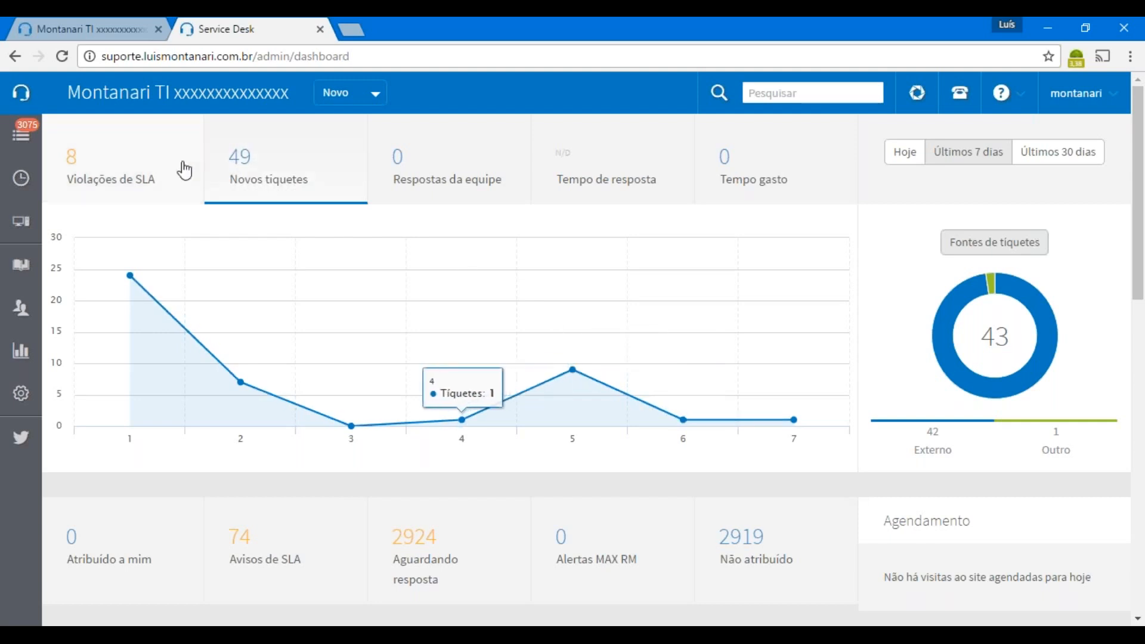
pyautogui.click(21, 136)
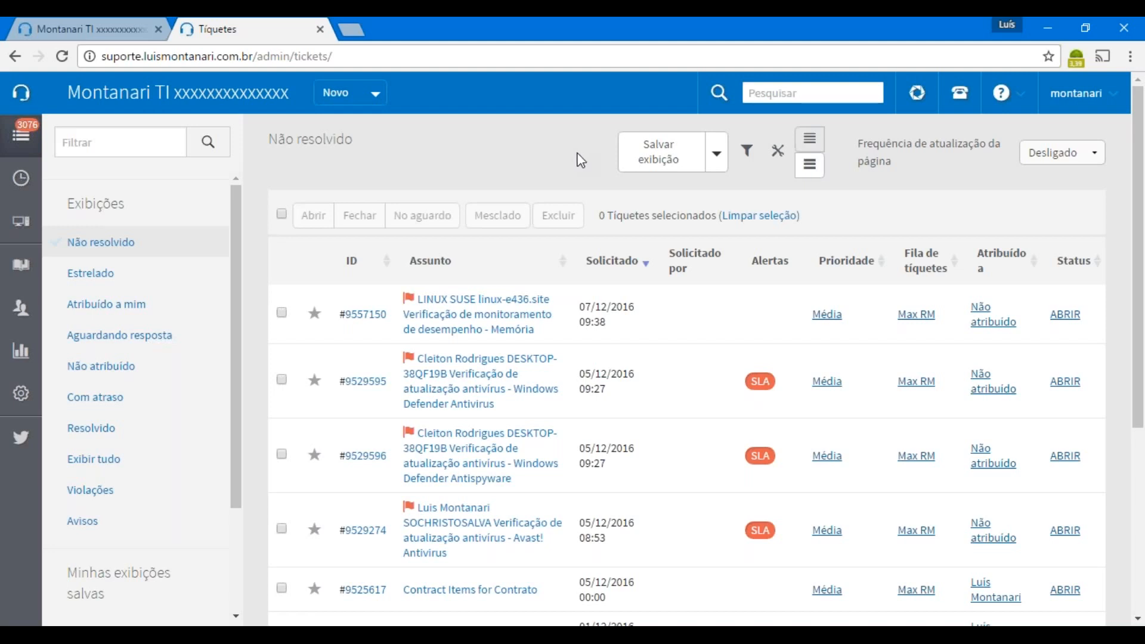
# Show the filters of the 'Não resolvido' ticket view, with status ABRIR and RETER
pyautogui.click(746, 152)
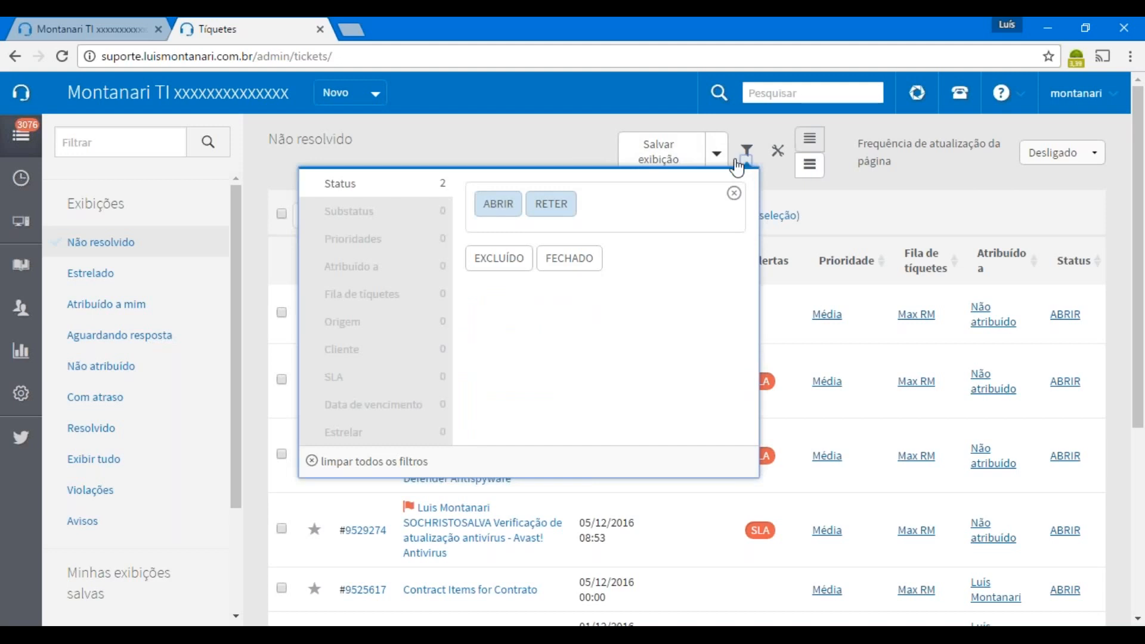
# Change the status filter to ABRIR and FECHADO, reviewing assignee, priority and column options
pyautogui.click(567, 206)
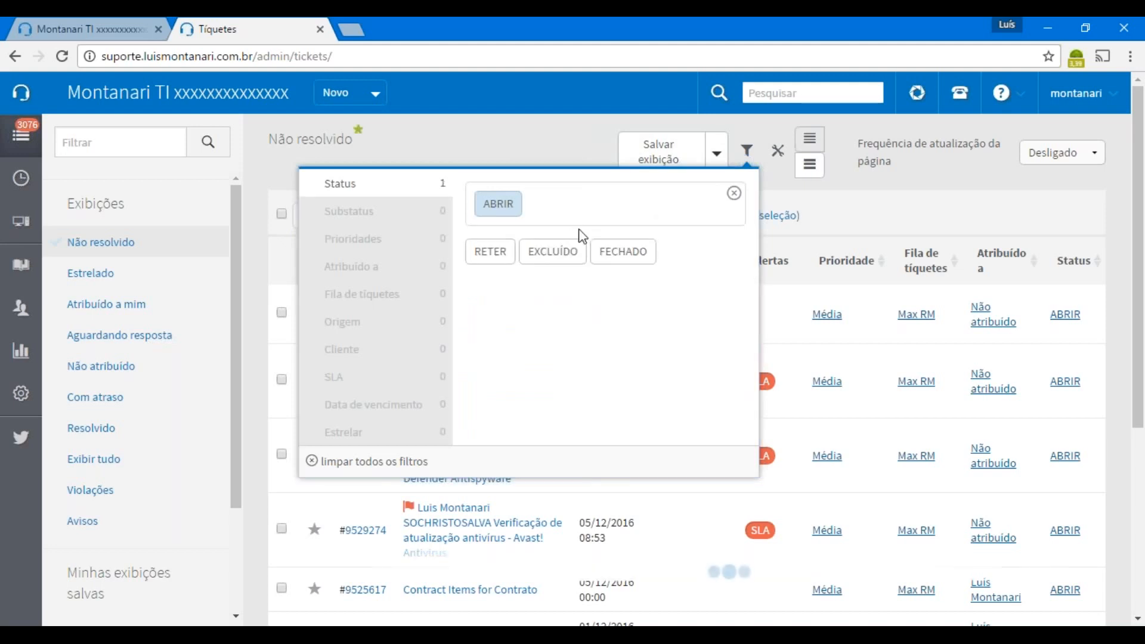
pyautogui.click(617, 255)
pyautogui.click(378, 267)
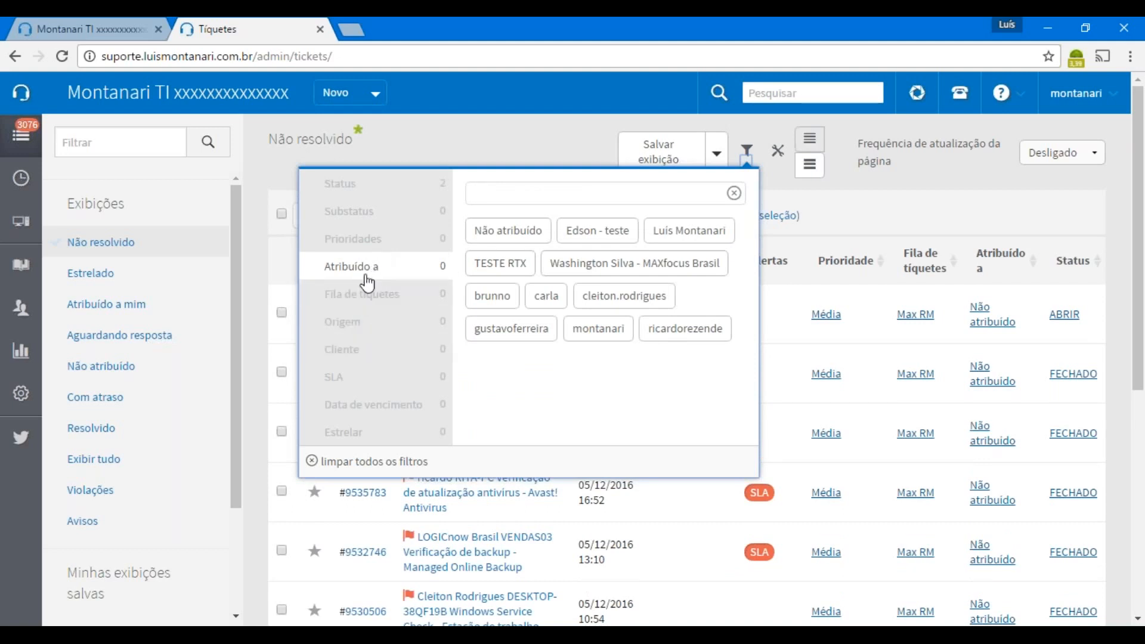
pyautogui.click(386, 240)
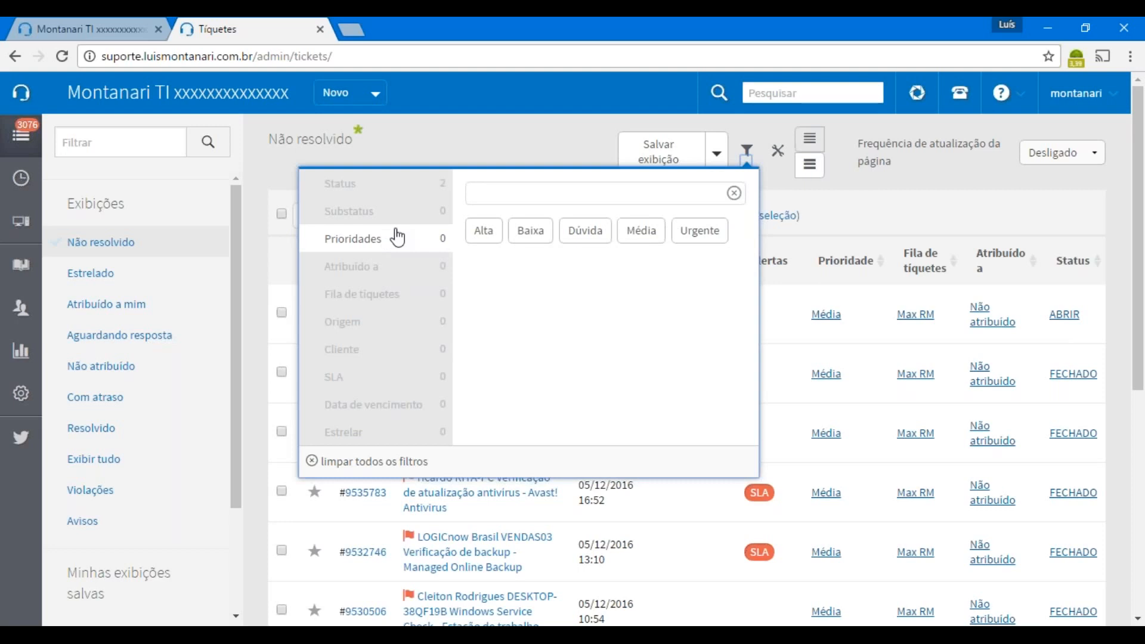
pyautogui.click(779, 153)
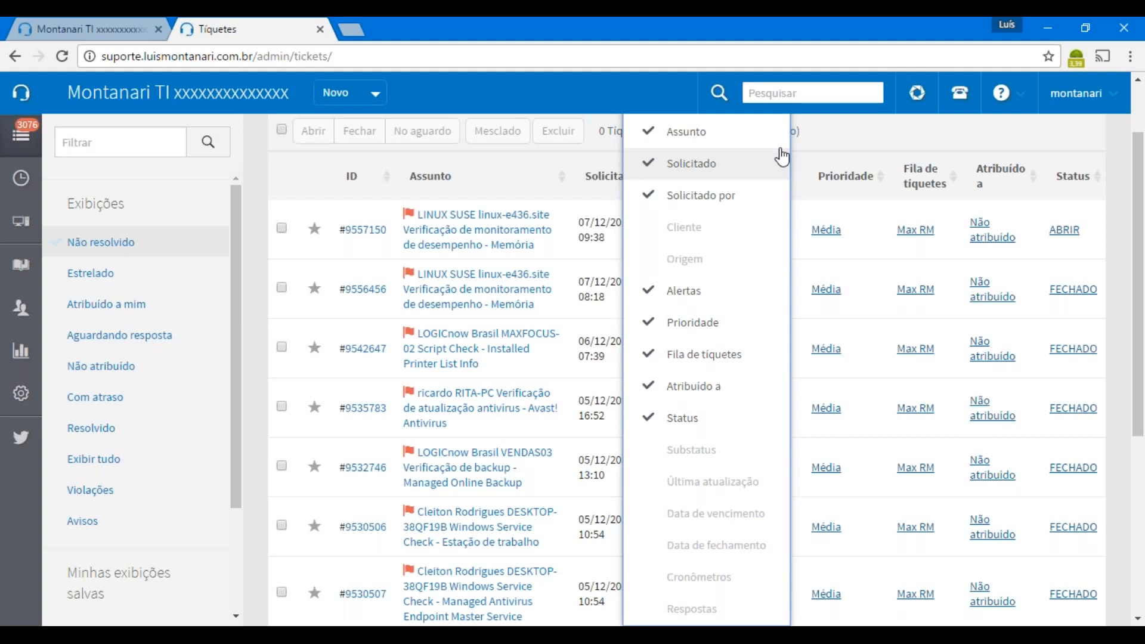
# Close the column choices, browse the ABRIR and FECHADO tickets, then go to Agendamento
pyautogui.click(856, 126)
pyautogui.scroll(1, 855, 125)
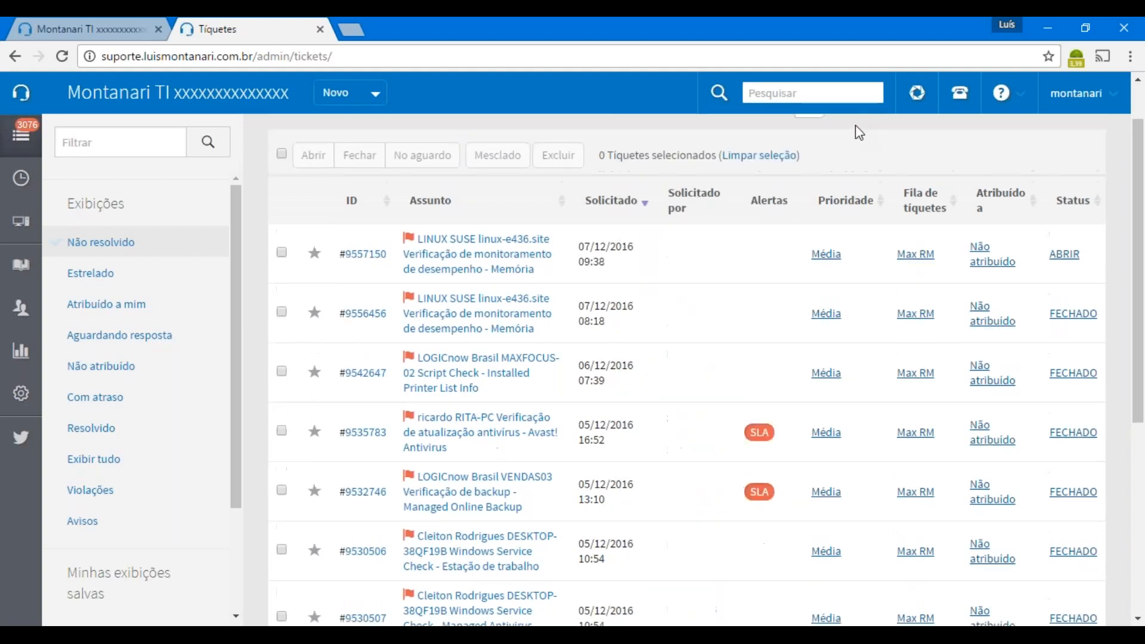
pyautogui.scroll(1, 858, 128)
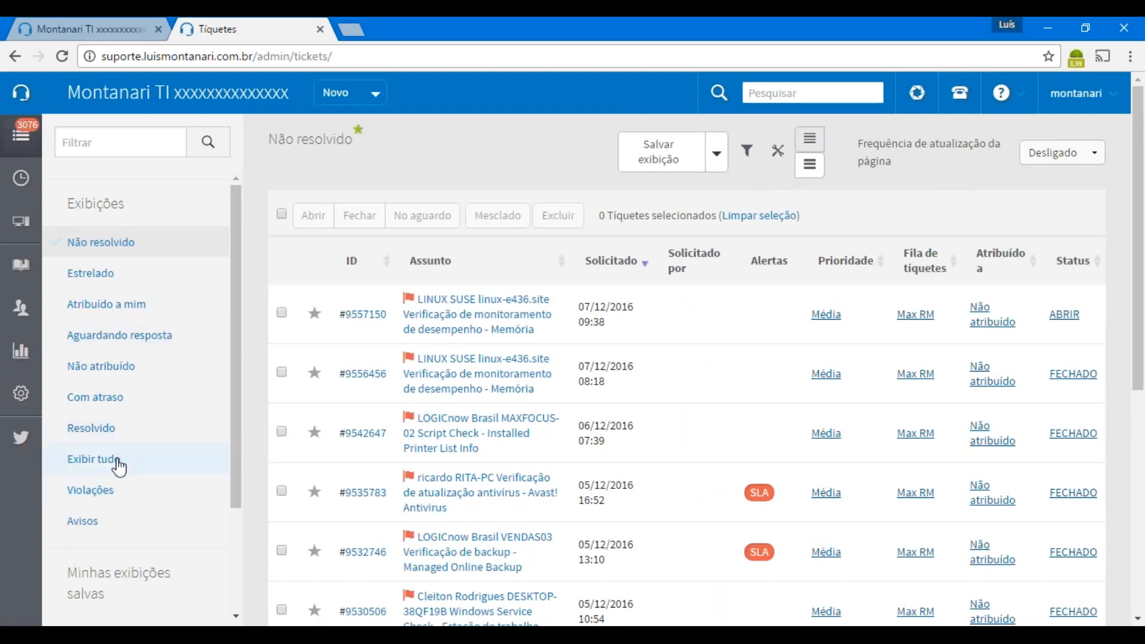
pyautogui.scroll(-5, 135, 519)
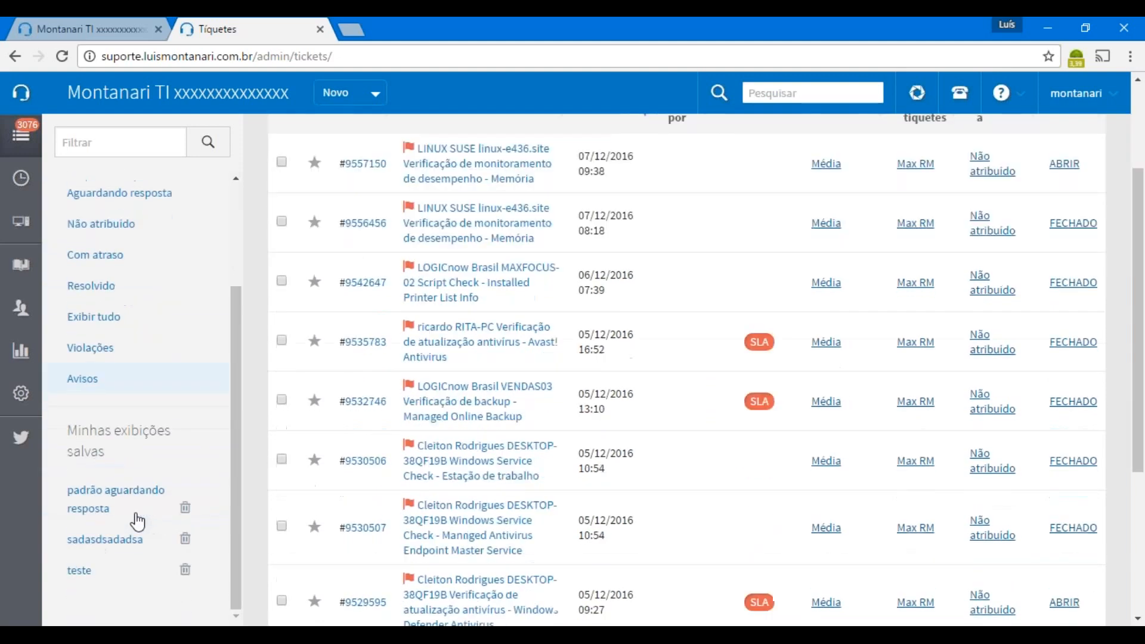
pyautogui.scroll(-3, 138, 522)
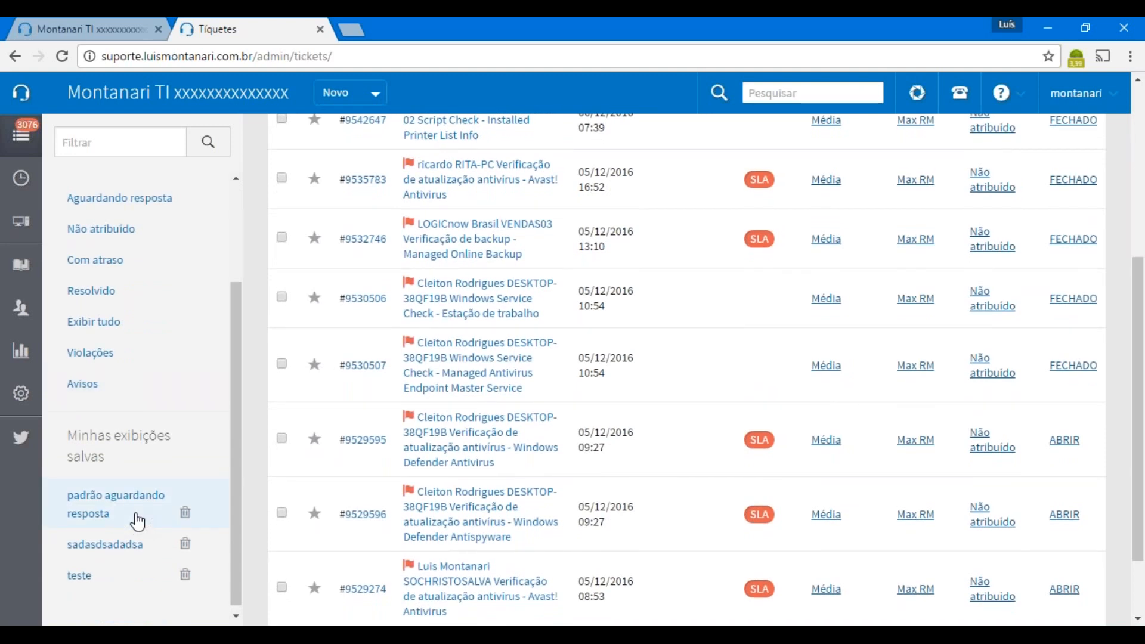
pyautogui.scroll(5, 137, 522)
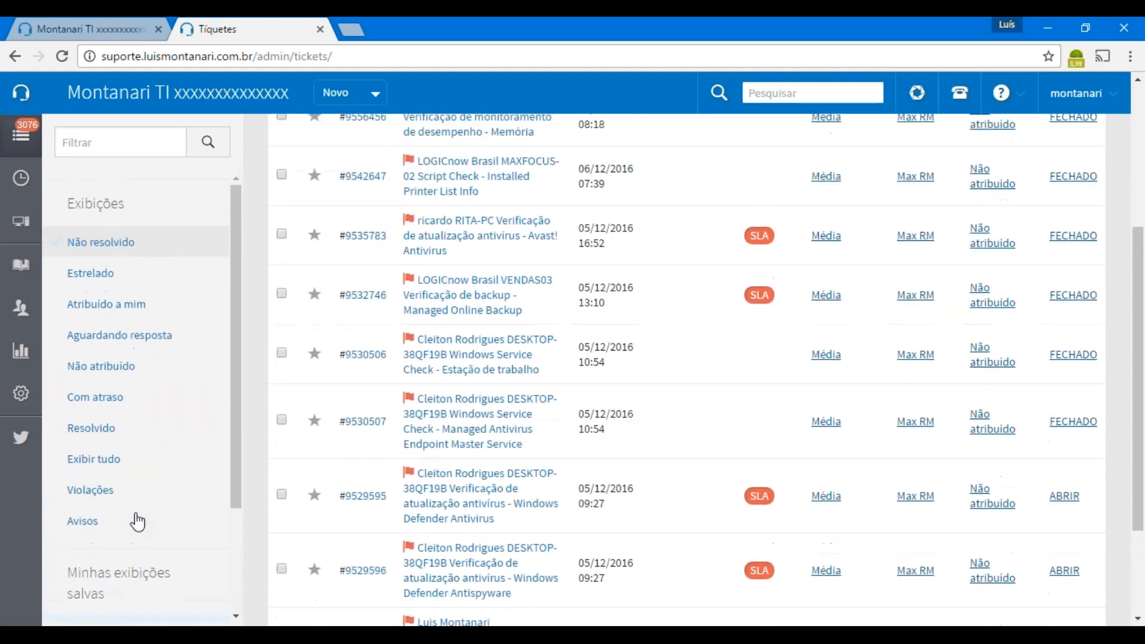
pyautogui.scroll(4, 138, 522)
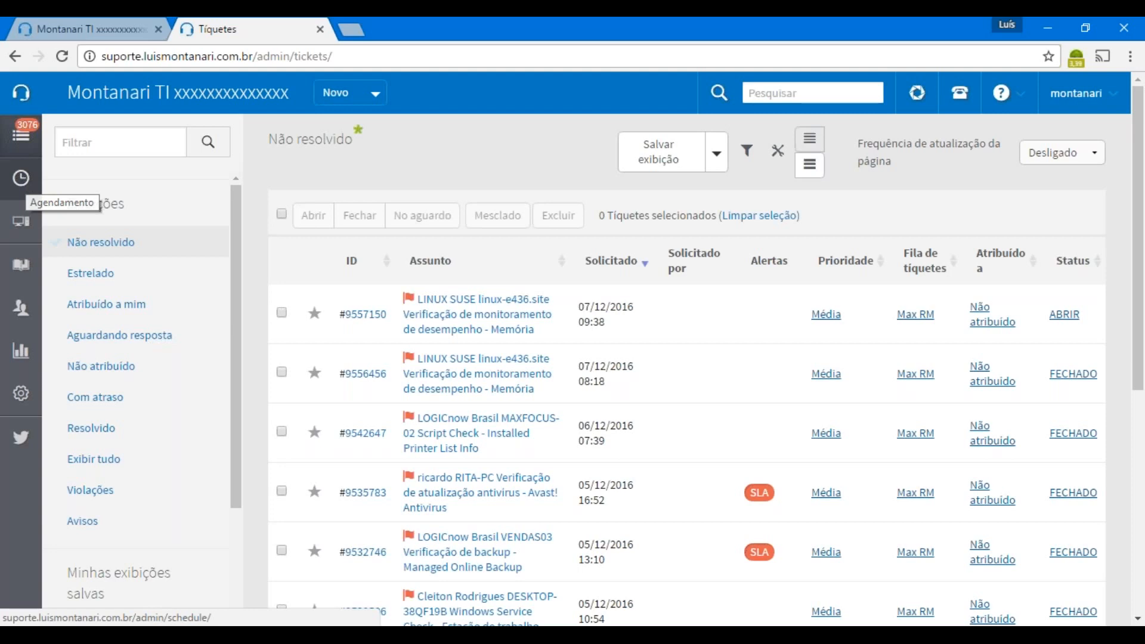
pyautogui.click(21, 178)
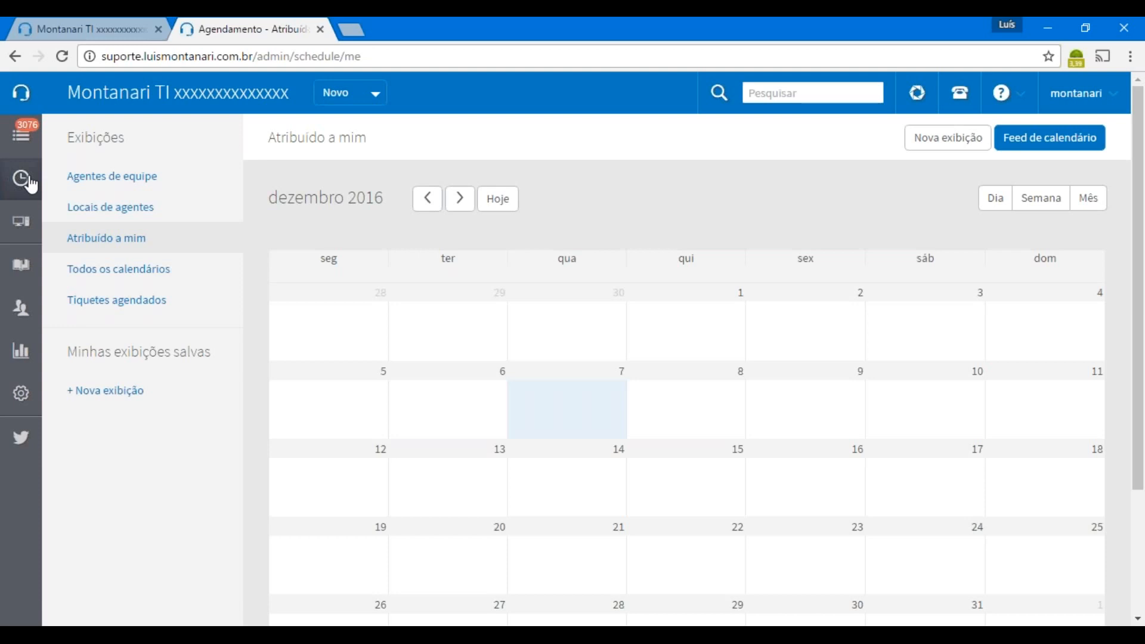
# Move from the December 2016 'Atribuído a mim' calendar to the 'Locais de agentes' page
pyautogui.click(175, 208)
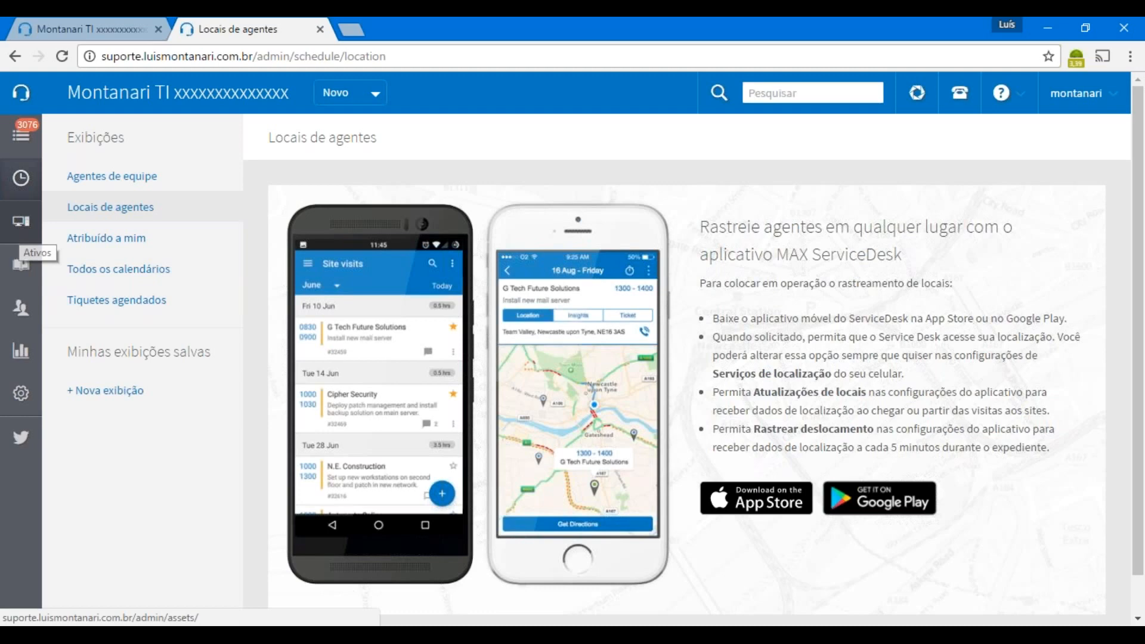
# Open Ativos to list client sites such as ADM, Caixas and Curitiba
pyautogui.click(21, 222)
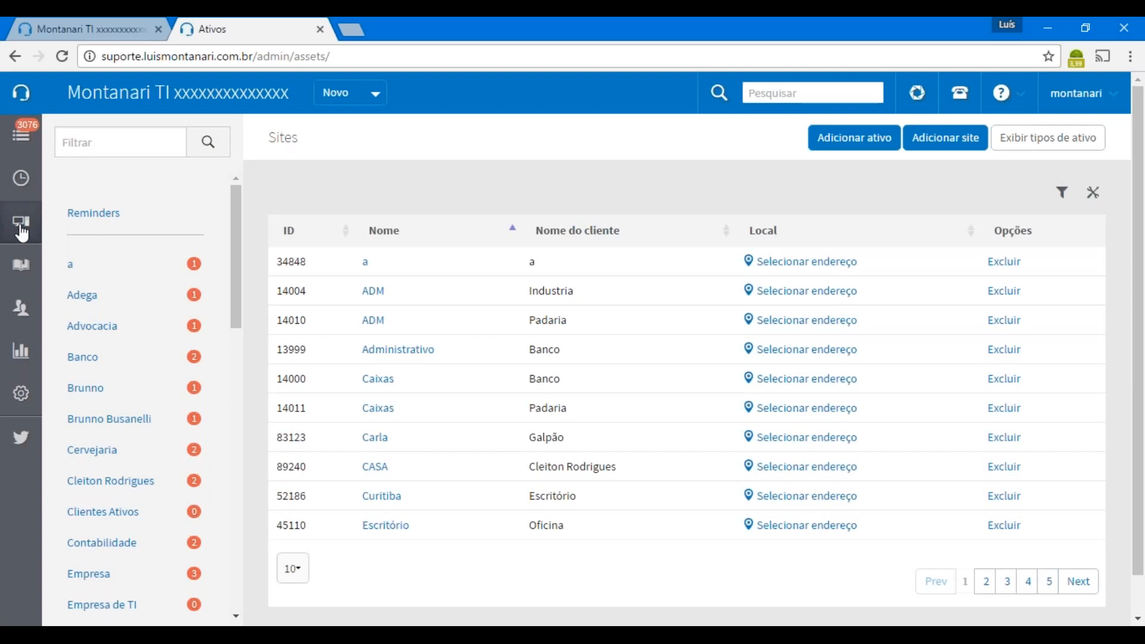
pyautogui.scroll(-1, 160, 290)
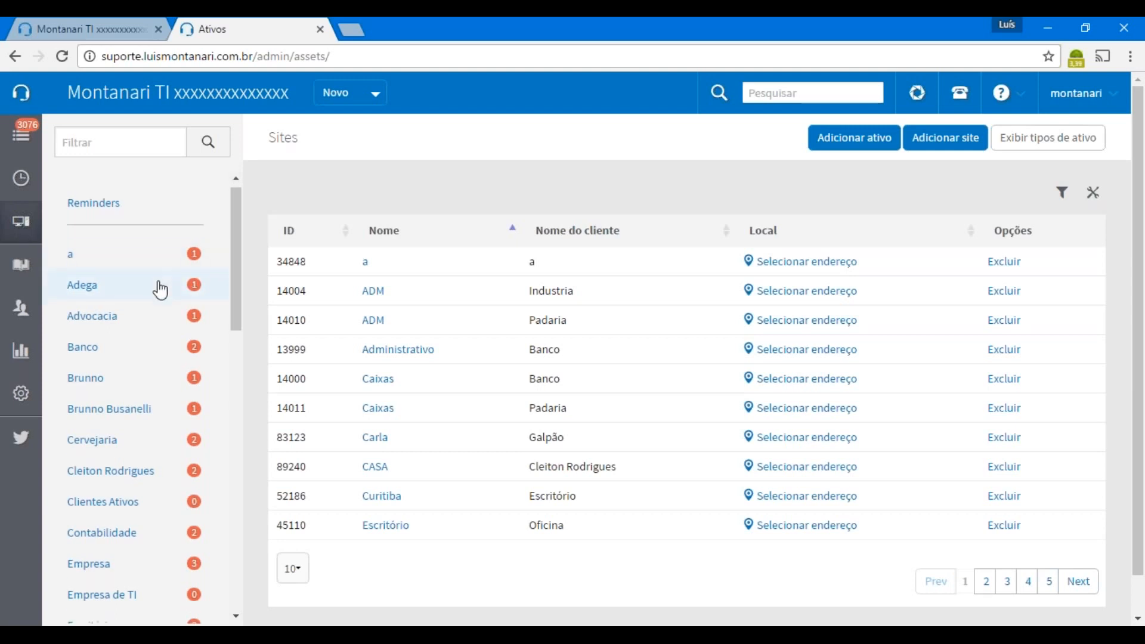
pyautogui.scroll(-6, 160, 290)
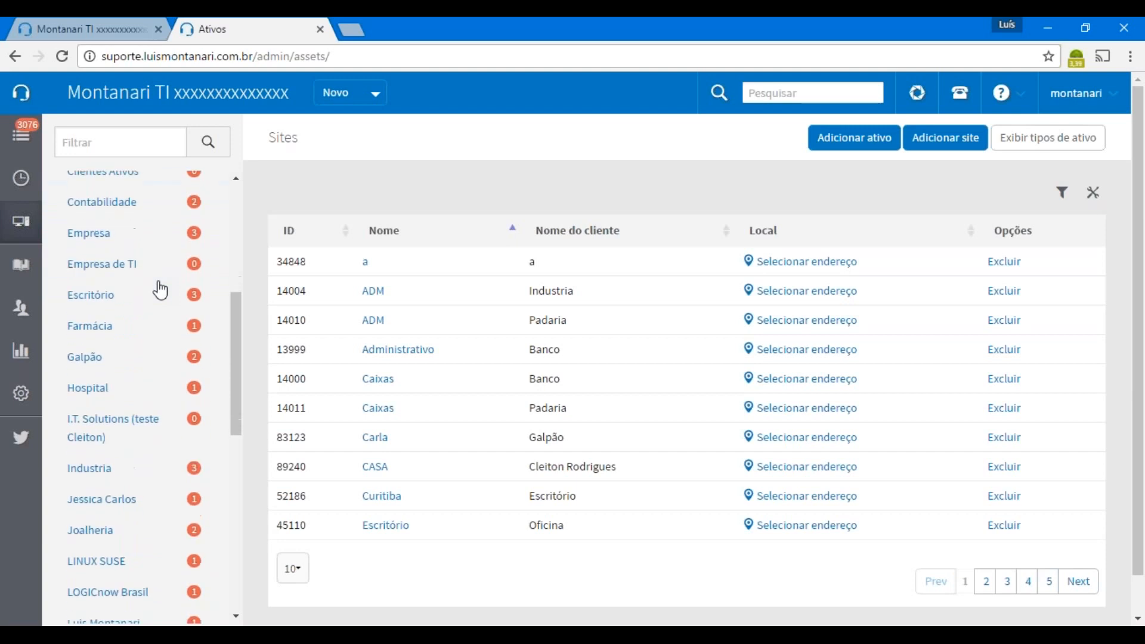
pyautogui.scroll(-3, 160, 290)
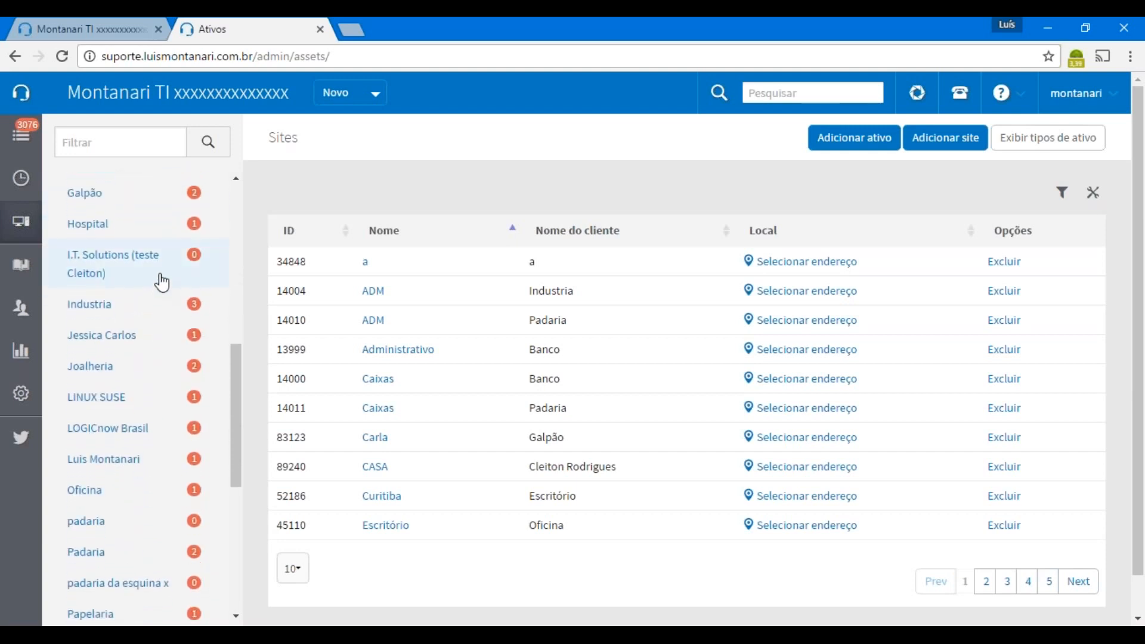
pyautogui.scroll(-6, 162, 282)
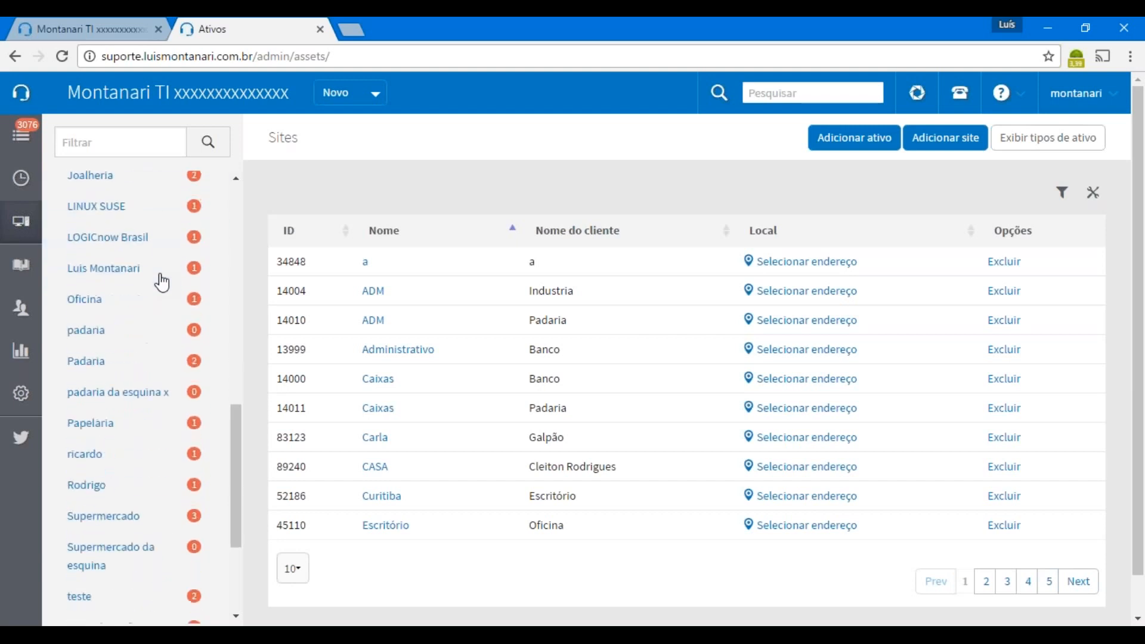
pyautogui.scroll(1, 161, 283)
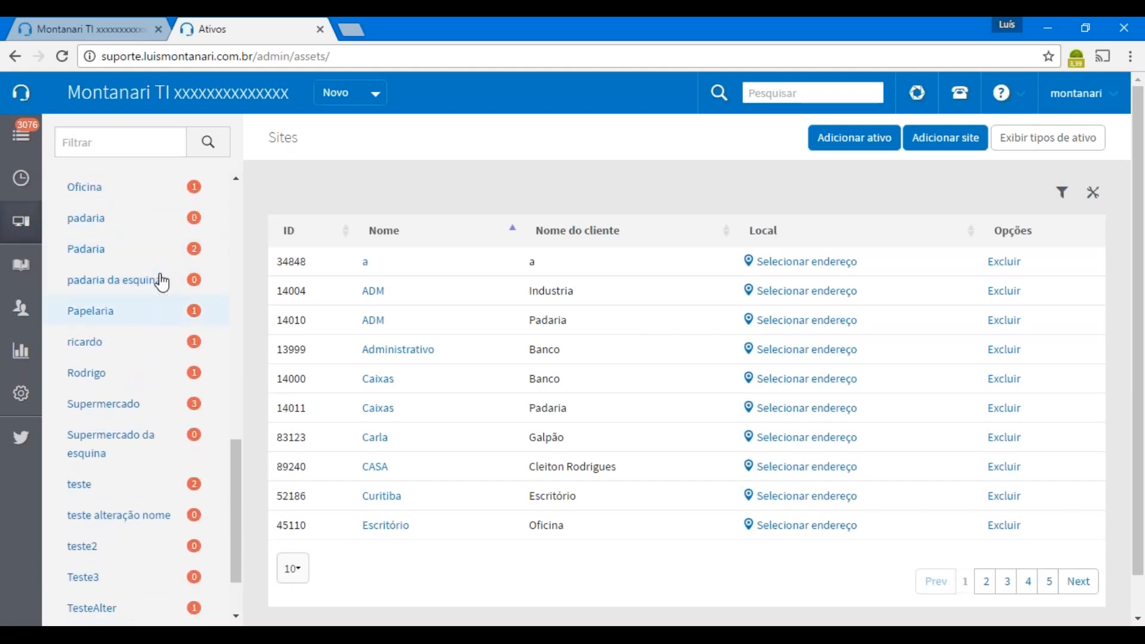
pyautogui.scroll(10, 162, 282)
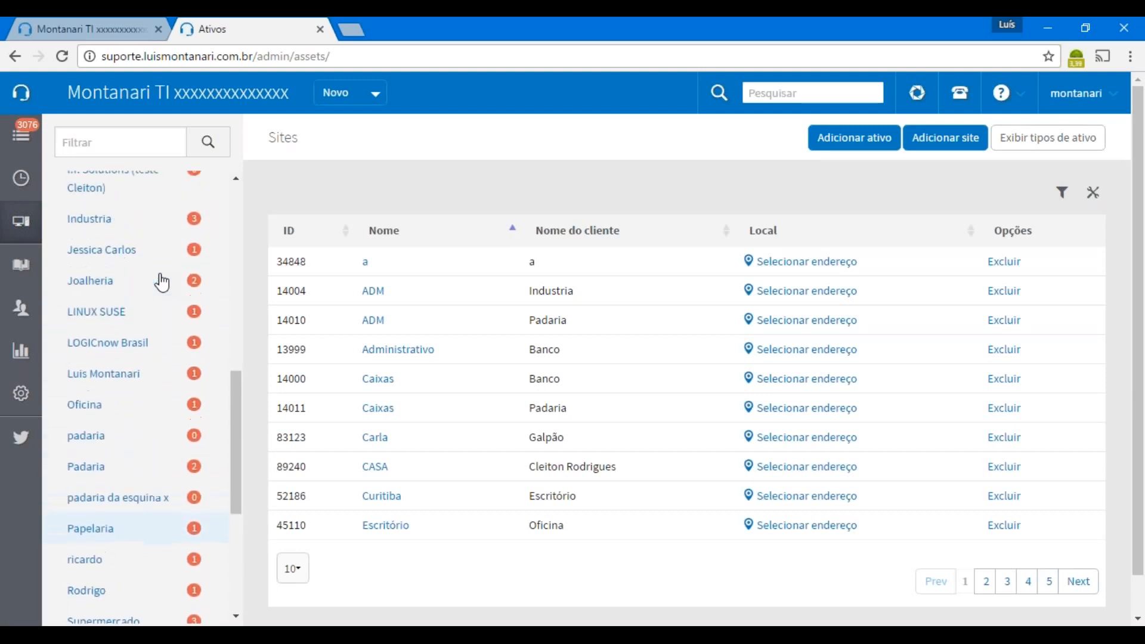
pyautogui.scroll(5, 159, 280)
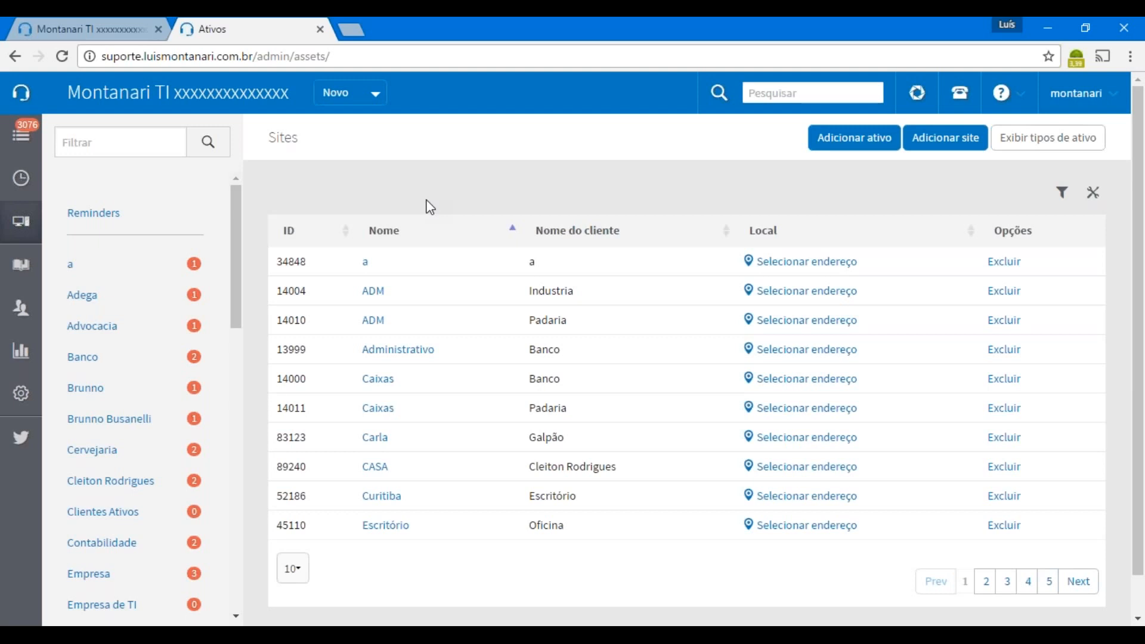
# Open the knowledge base showing categories like documentos de ajuda, Serviços Gerenciados and teste
pyautogui.click(21, 271)
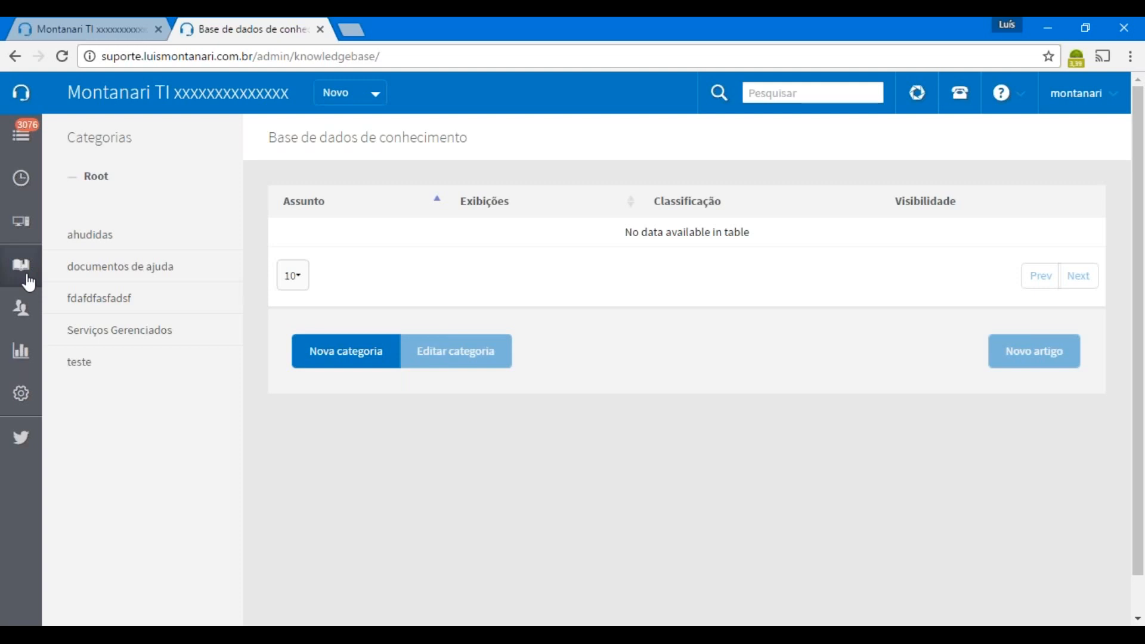
# Open Clientes and scroll through the customer table with owners, email domains and hourly rates
pyautogui.click(25, 323)
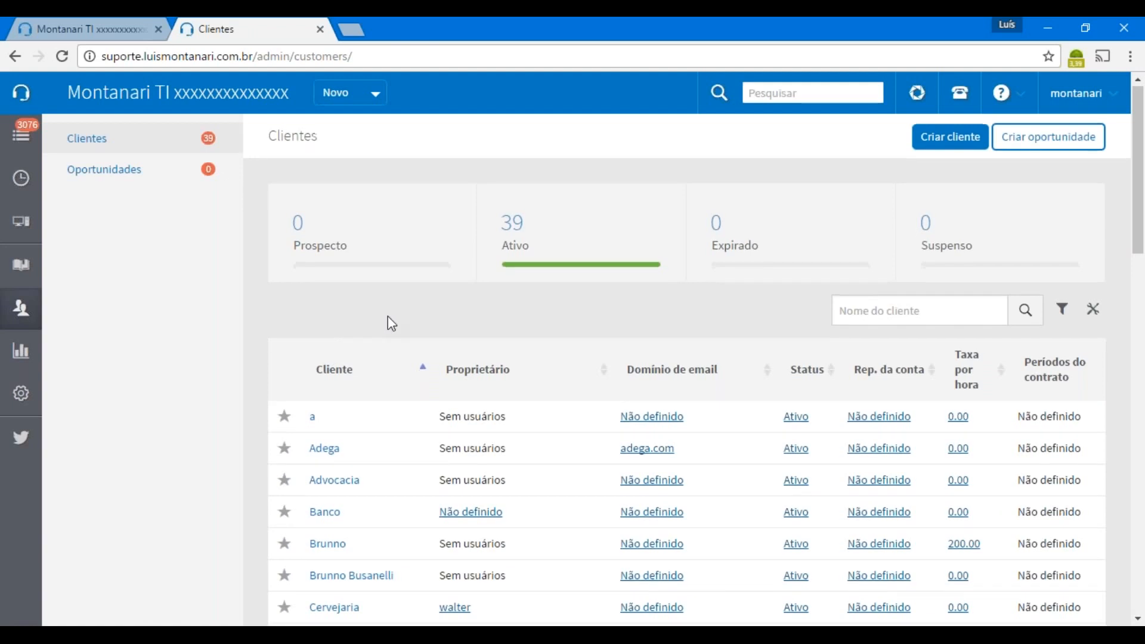
pyautogui.scroll(-5, 387, 318)
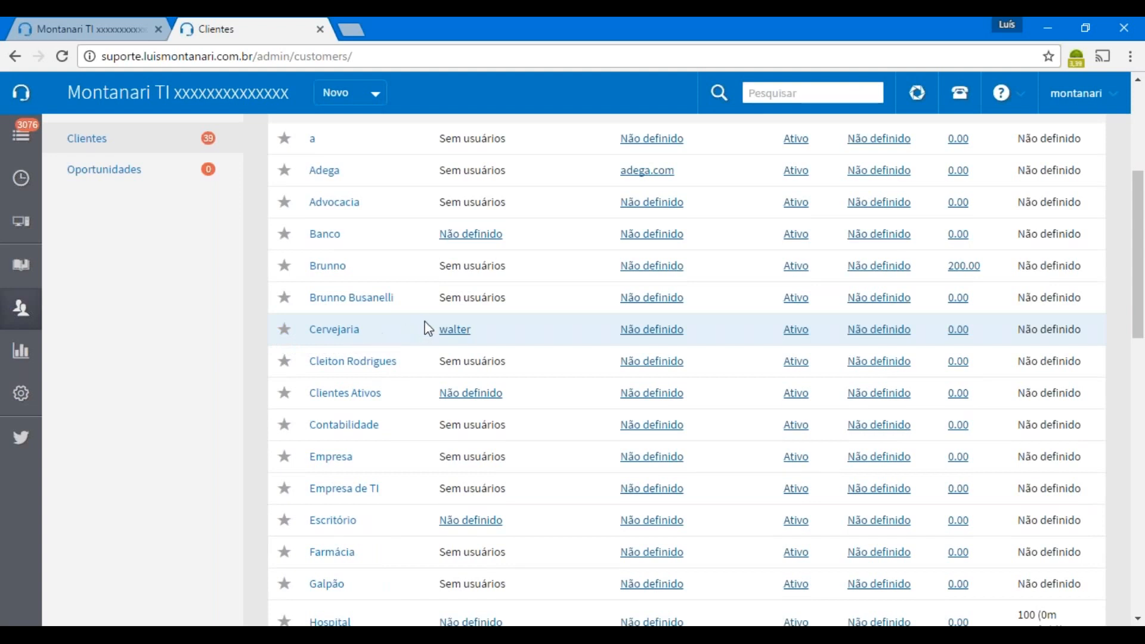
pyautogui.scroll(1, 531, 332)
pyautogui.scroll(2, 533, 334)
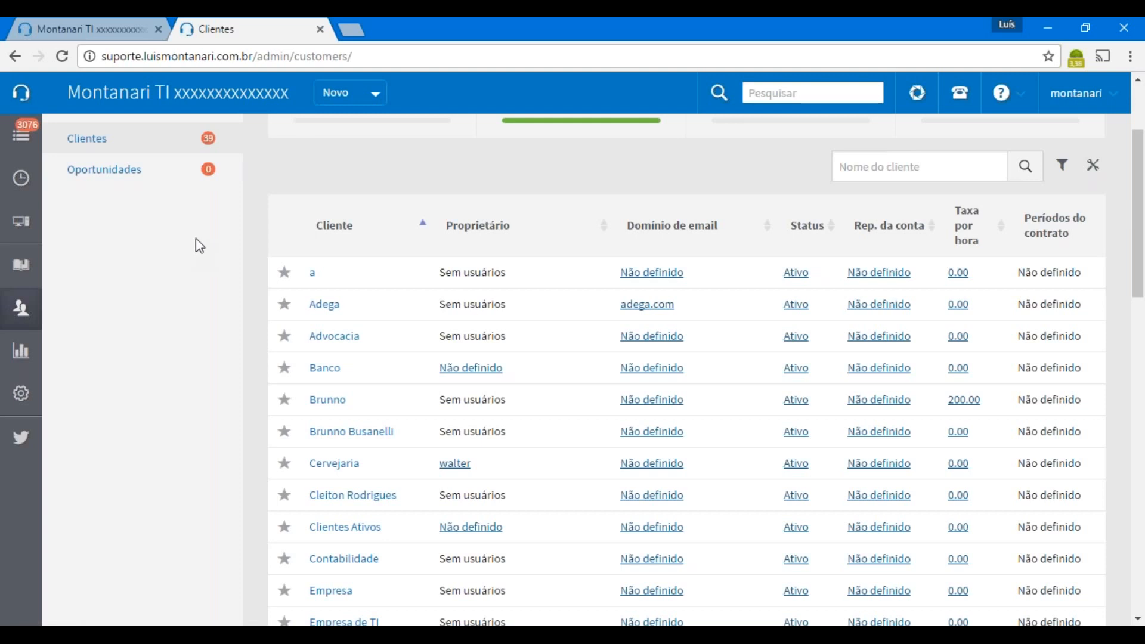
pyautogui.click(799, 272)
pyautogui.click(828, 279)
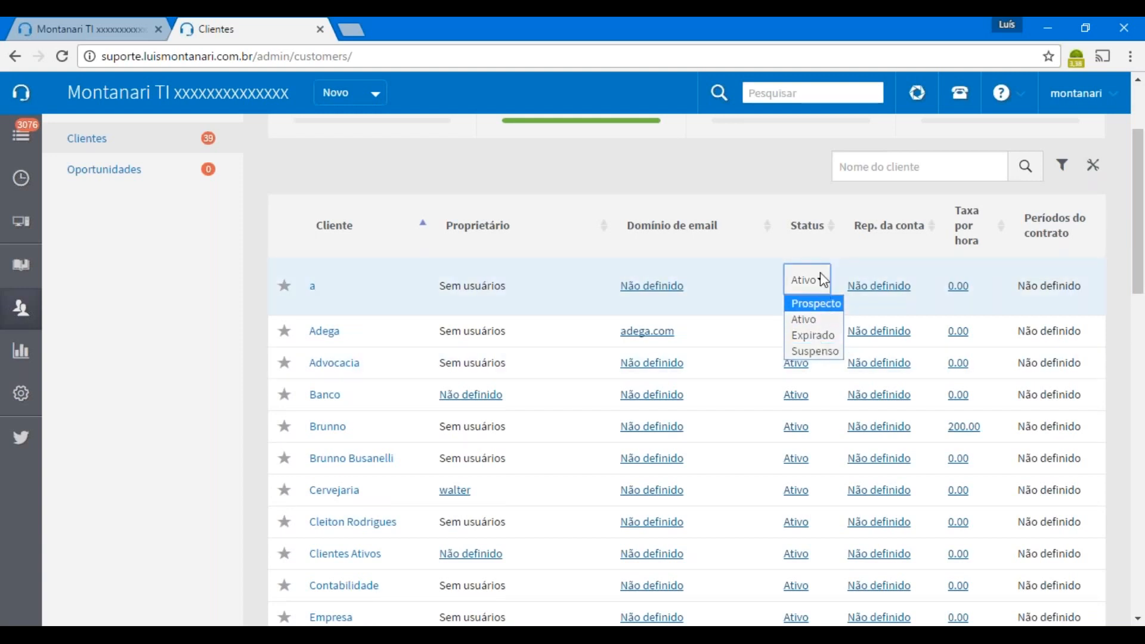
pyautogui.click(786, 185)
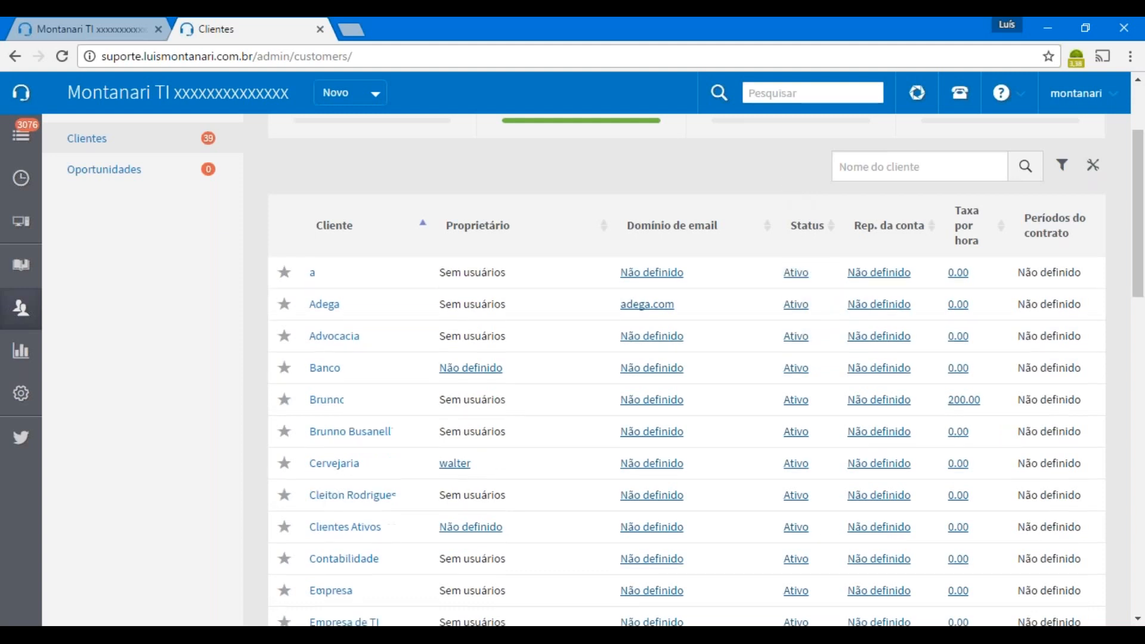
pyautogui.scroll(1, 686, 382)
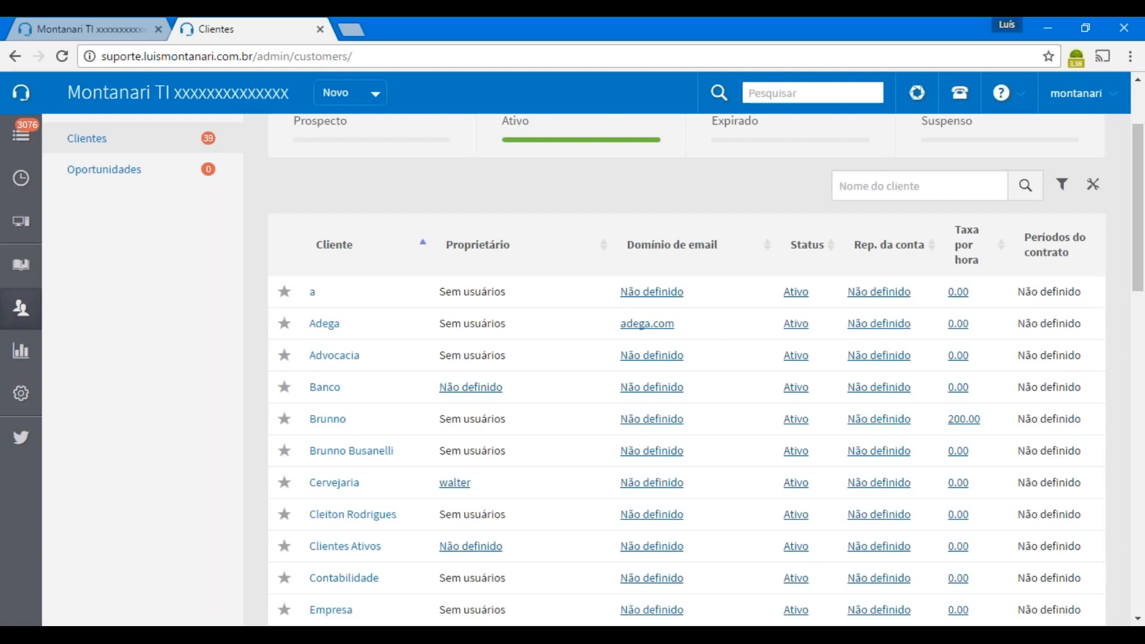
pyautogui.scroll(3, 767, 173)
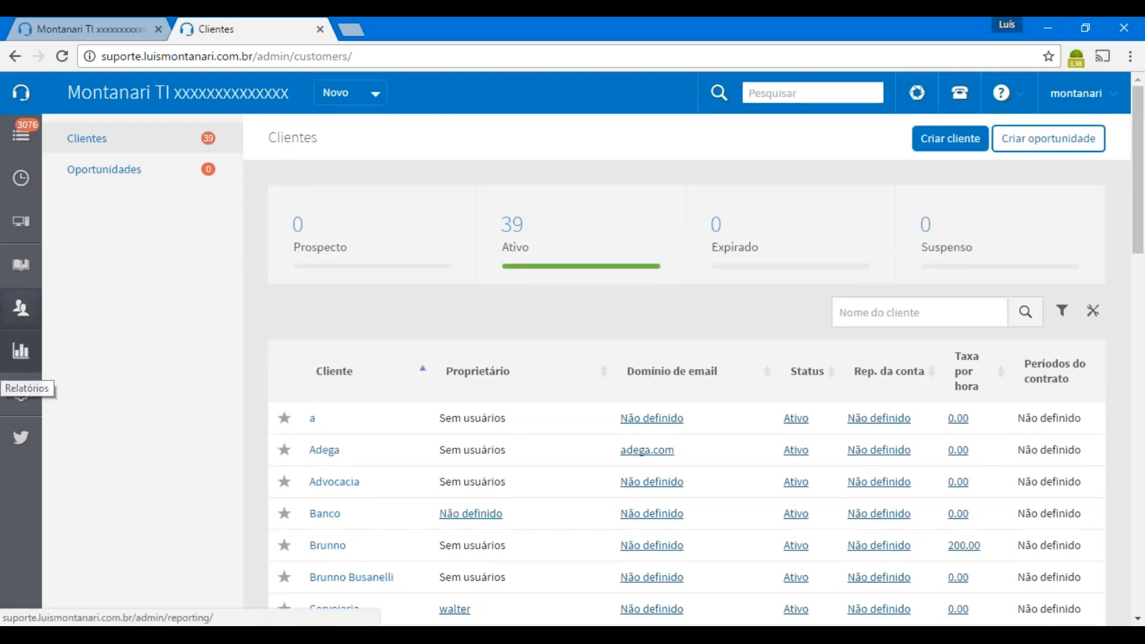
# Open Relatórios and switch the Construtor de relatórios to the Tiquetes tab
pyautogui.click(21, 354)
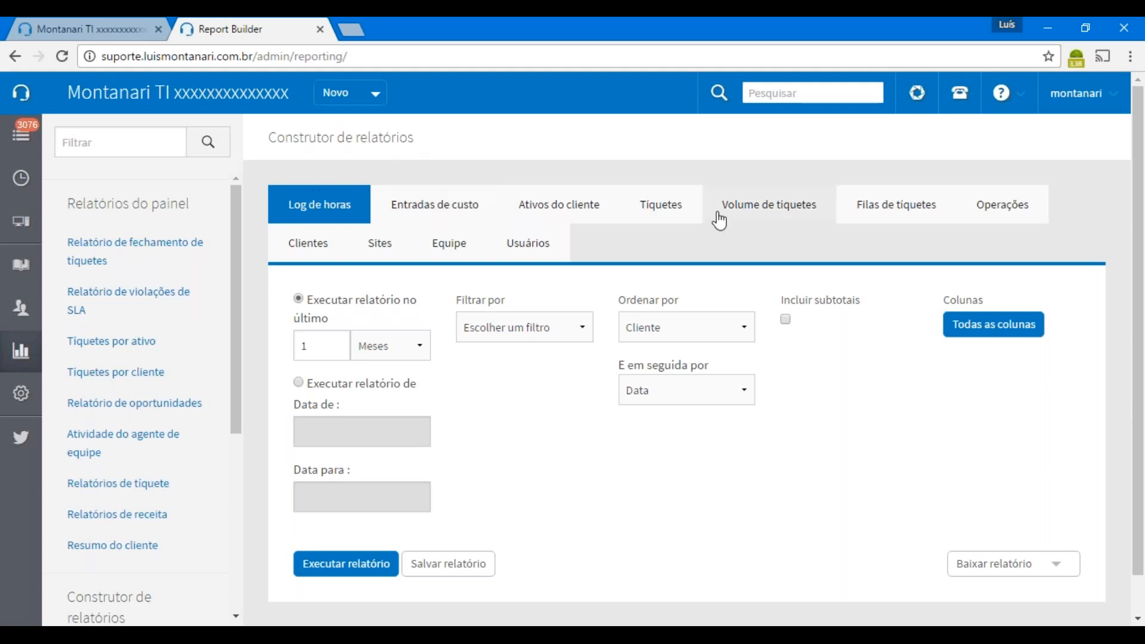
pyautogui.click(663, 208)
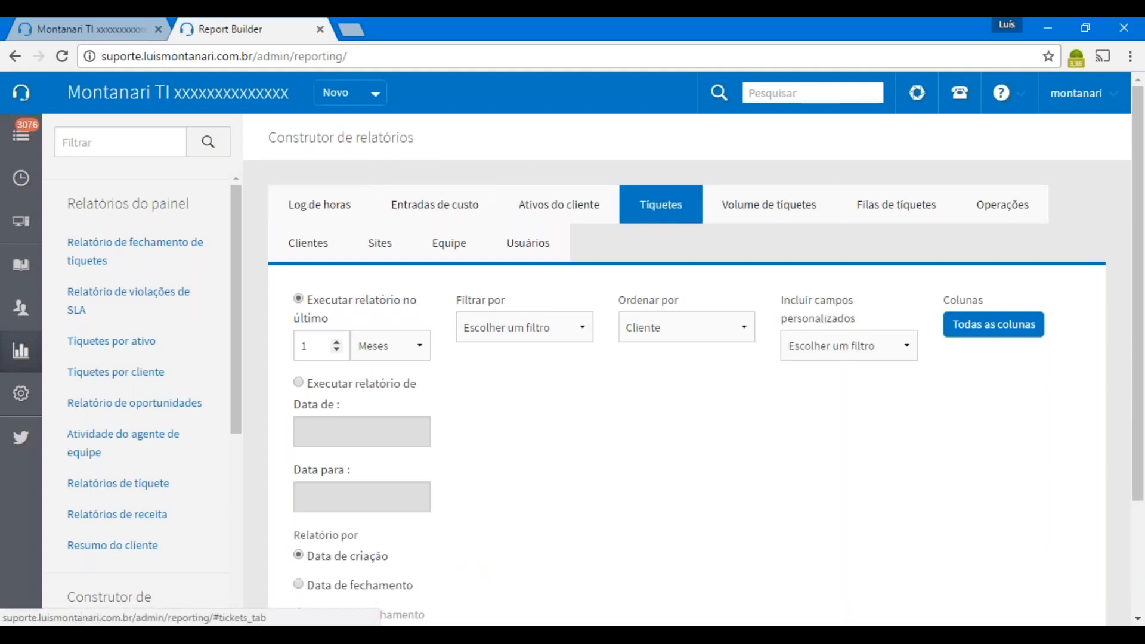
pyautogui.click(540, 331)
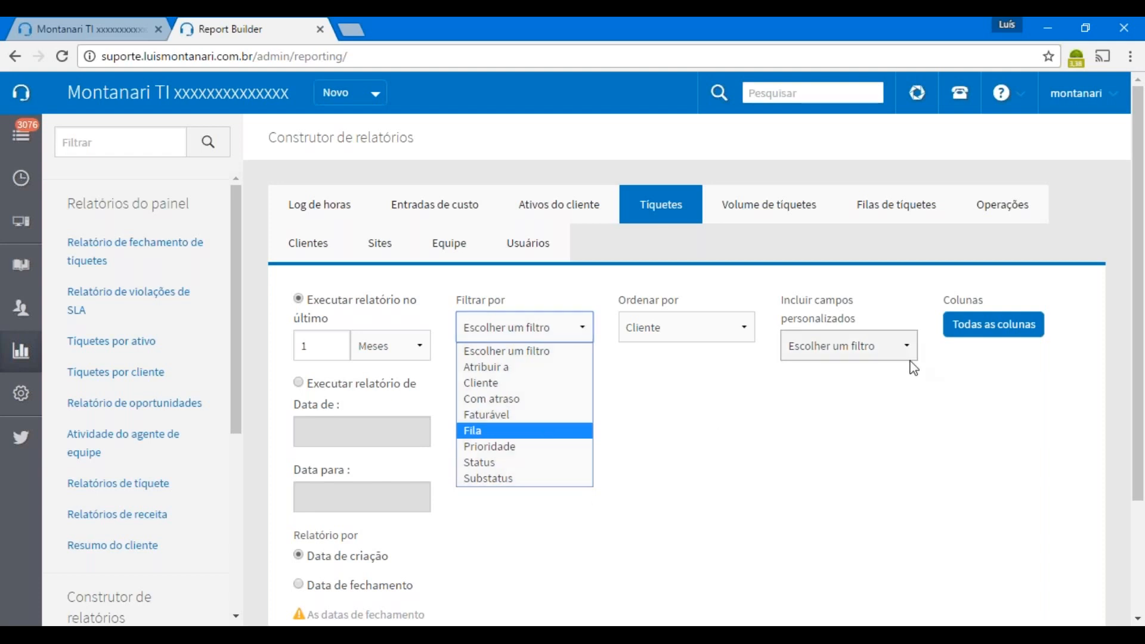
pyautogui.click(907, 346)
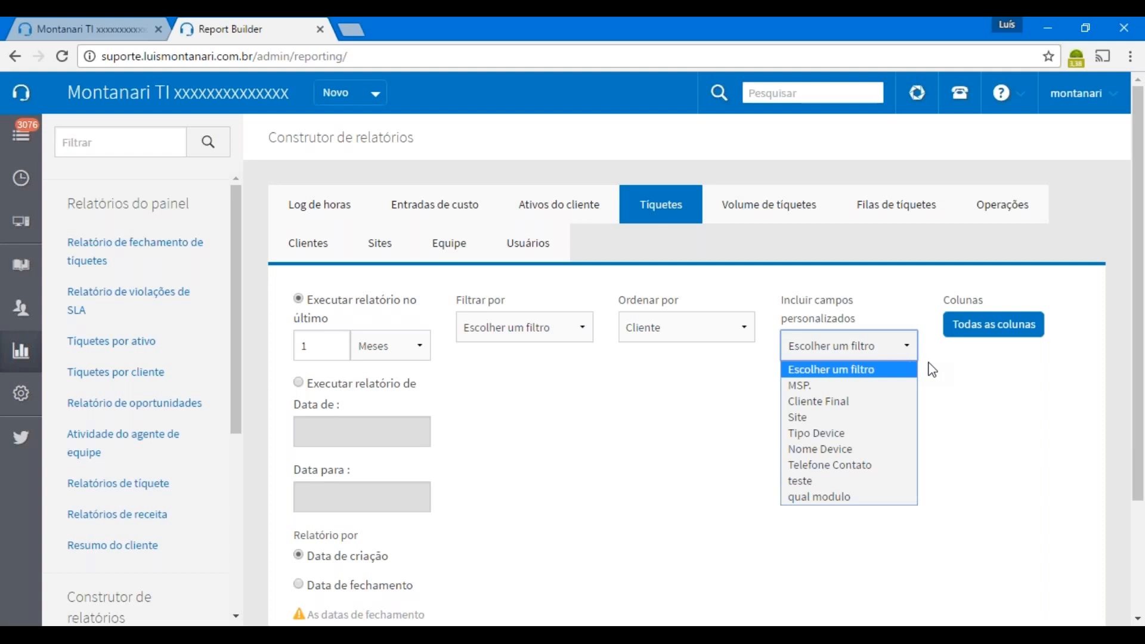
pyautogui.click(992, 415)
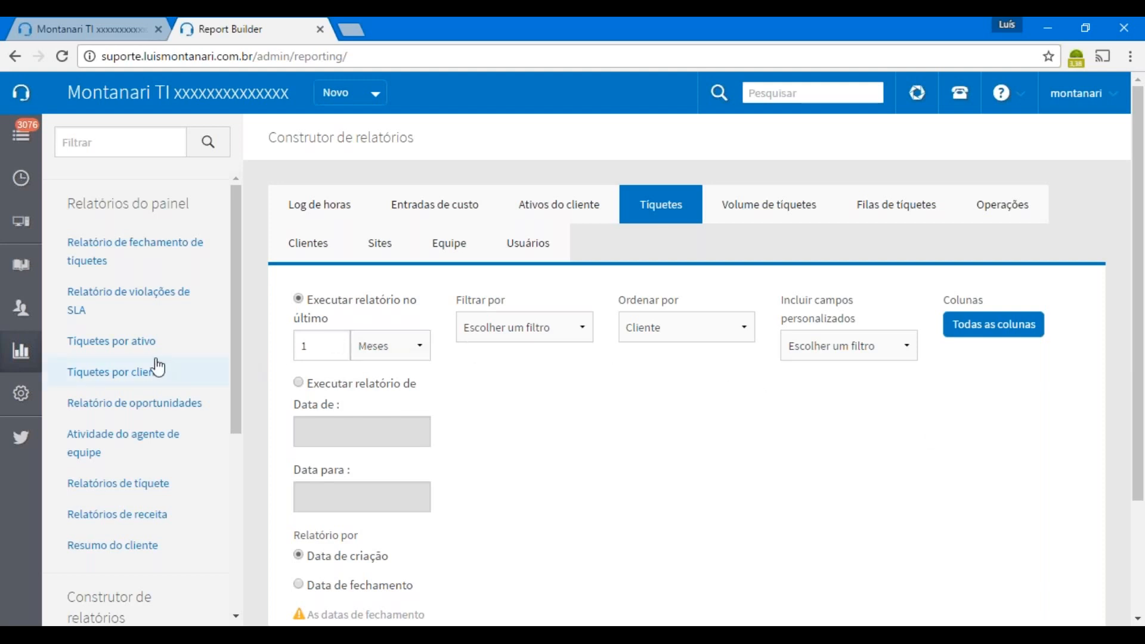
# Open the SLA violations report for 7 November–7 December 2016 and scroll through its 45-violation chart and table
pyautogui.click(127, 310)
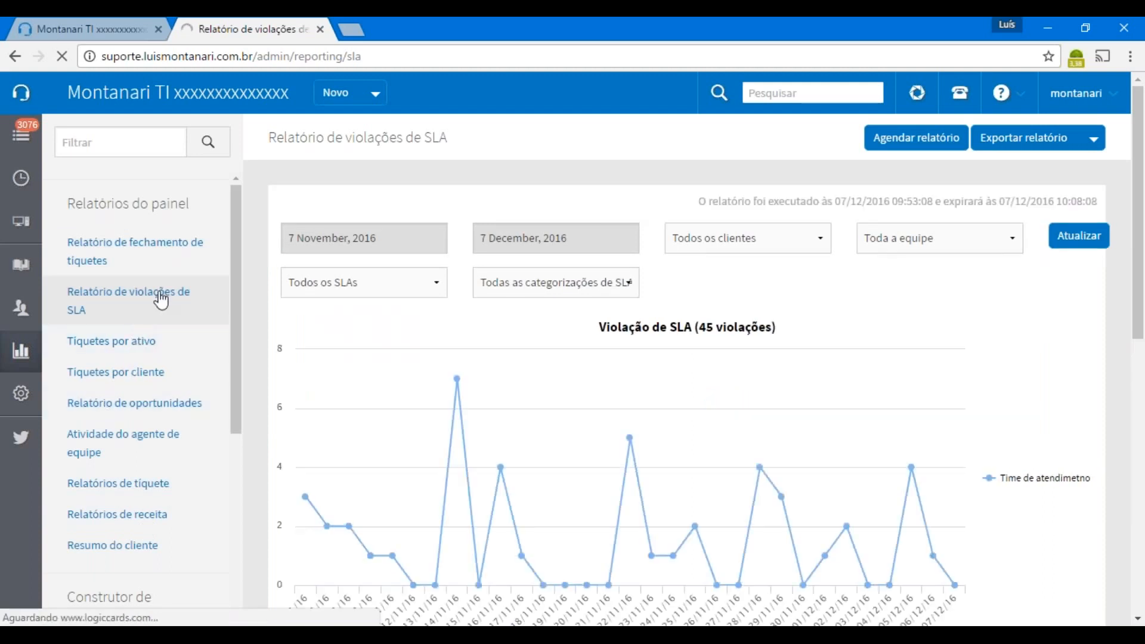
pyautogui.scroll(-3, 971, 287)
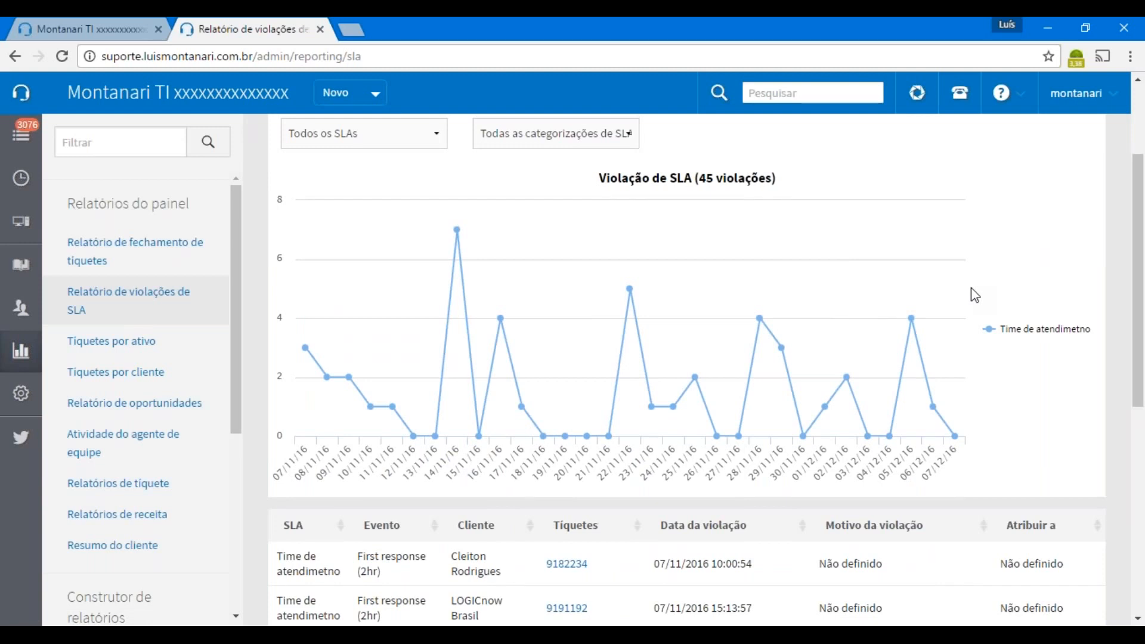
pyautogui.scroll(2, 970, 288)
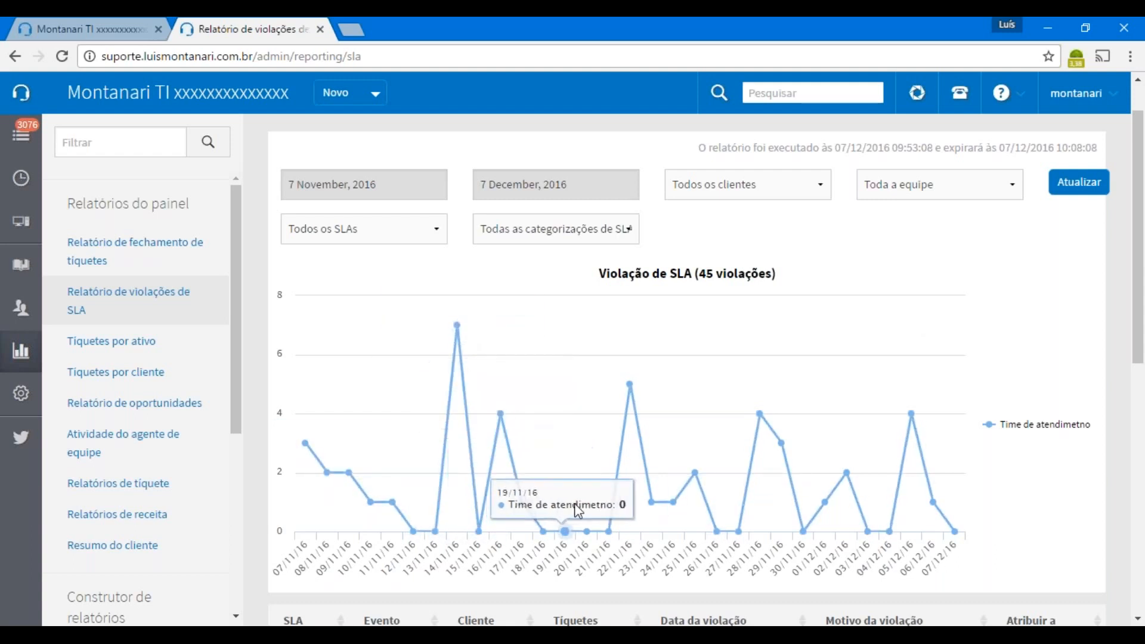
pyautogui.scroll(1, 738, 399)
pyautogui.scroll(1, 738, 399)
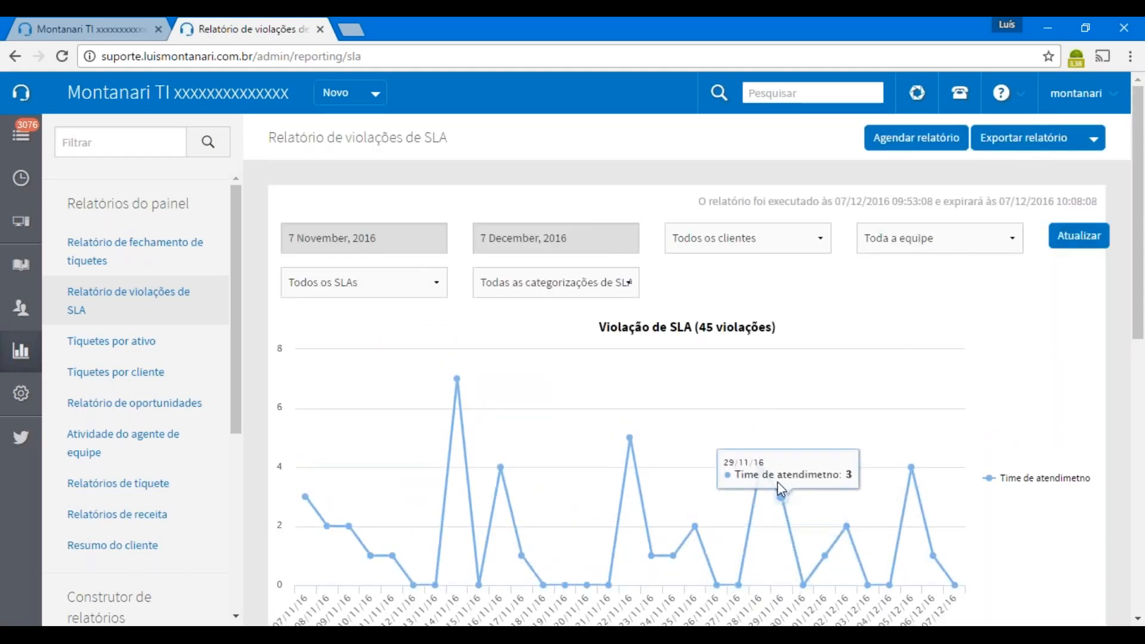
pyautogui.scroll(-8, 778, 482)
pyautogui.scroll(-2, 781, 489)
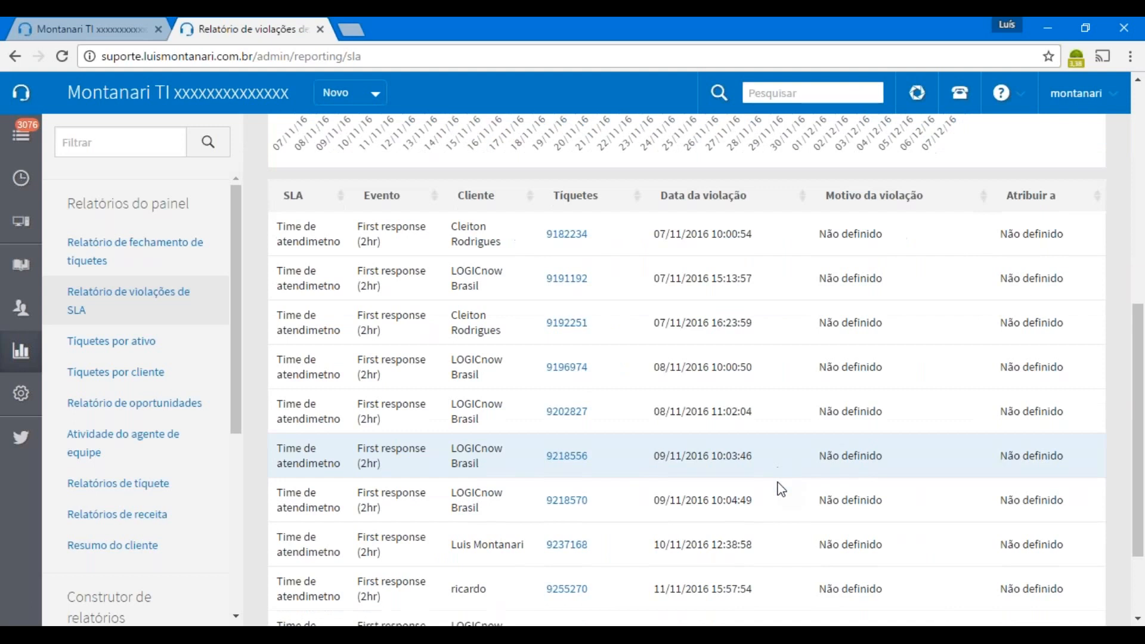
pyautogui.scroll(-1, 781, 489)
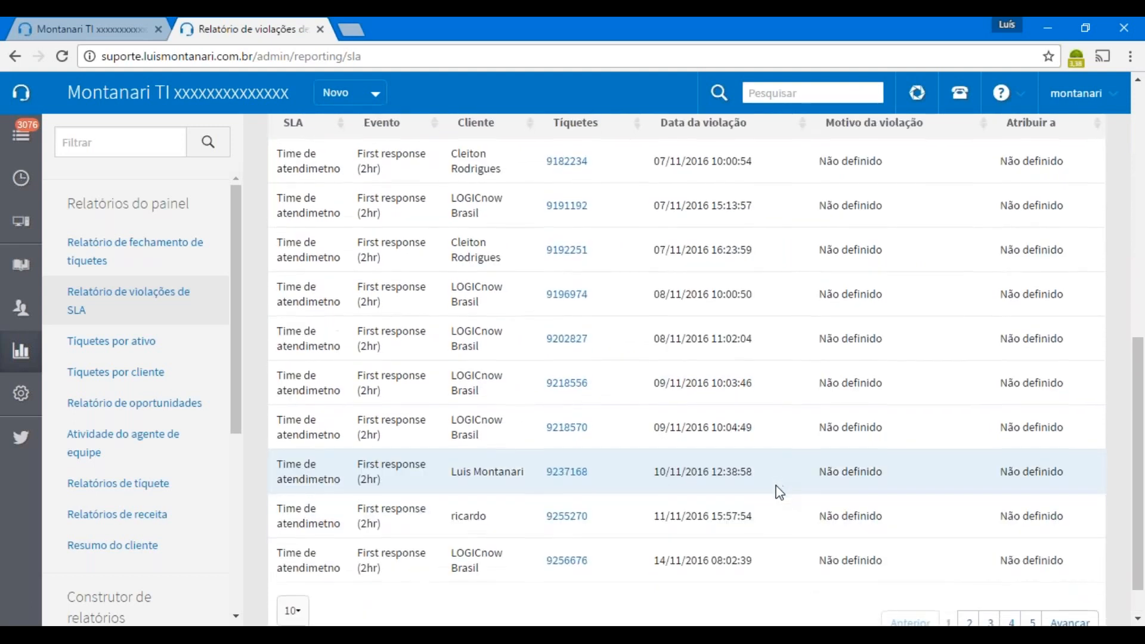
pyautogui.scroll(9, 778, 492)
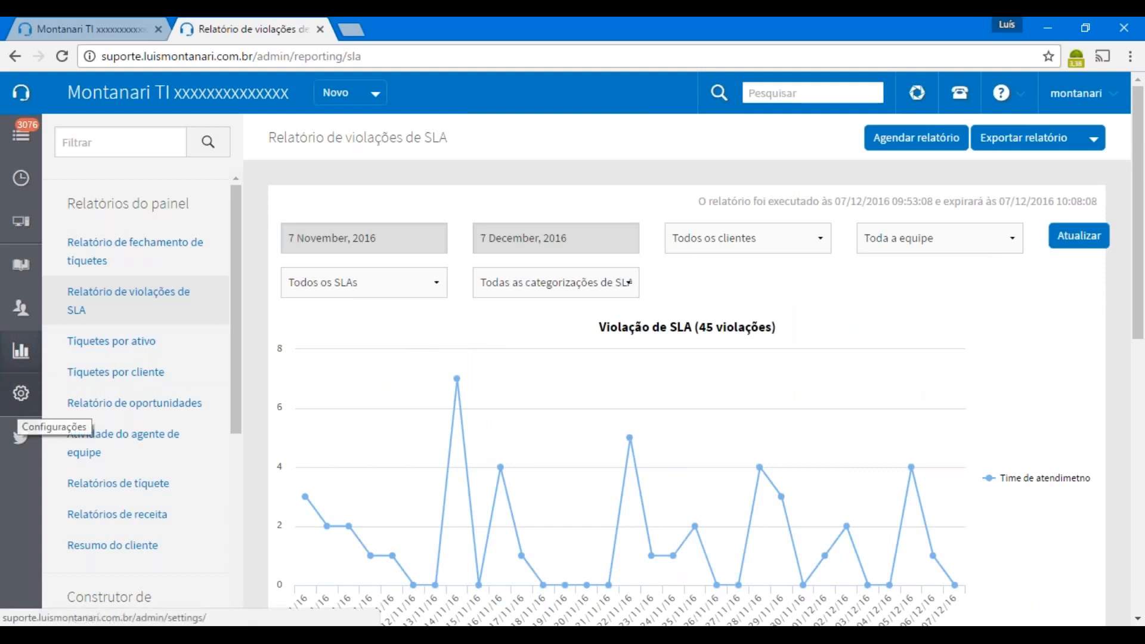
# Open the Configurações settings page and highlight its Equipe and Tiquetes section headings
pyautogui.click(21, 396)
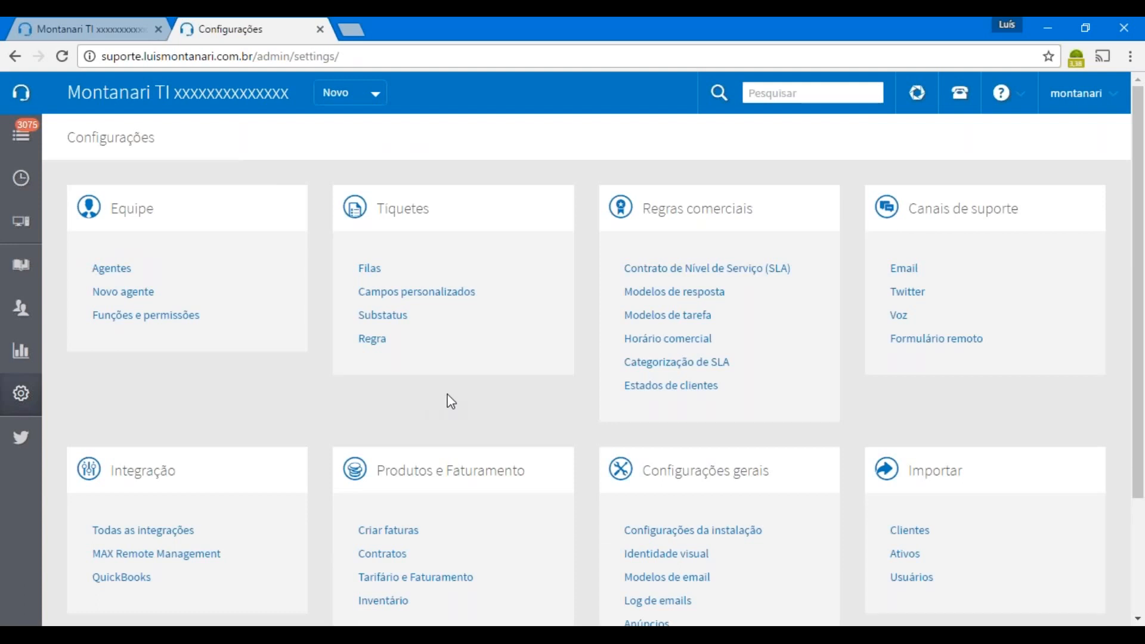
pyautogui.scroll(-1, 451, 401)
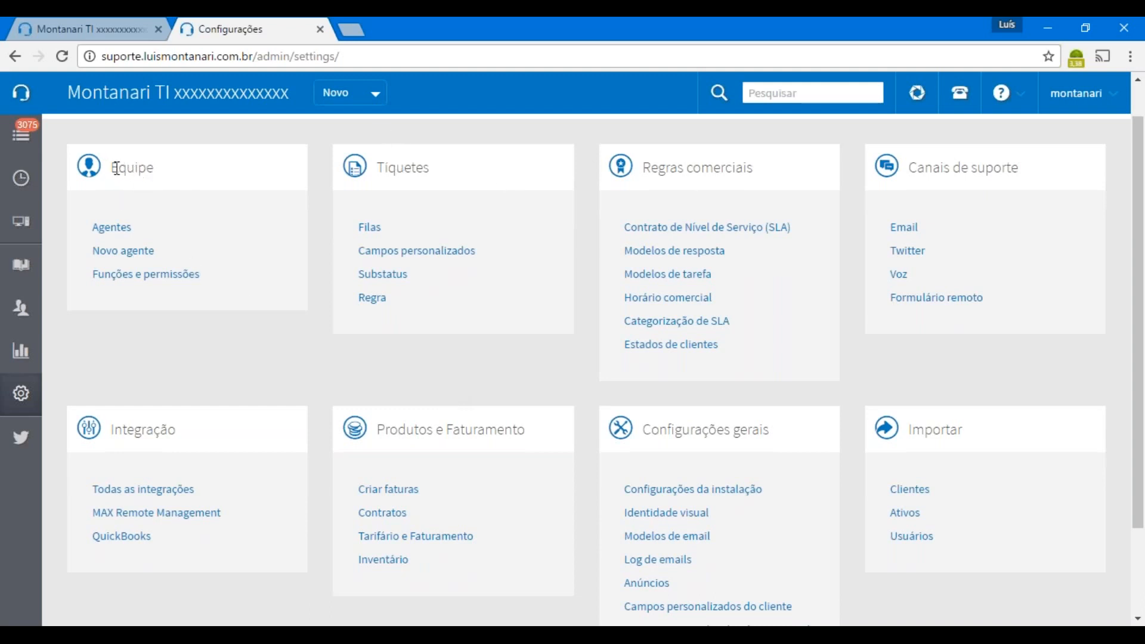
pyautogui.moveTo(112, 167); pyautogui.dragTo(153, 169)
pyautogui.moveTo(381, 166); pyautogui.dragTo(440, 176)
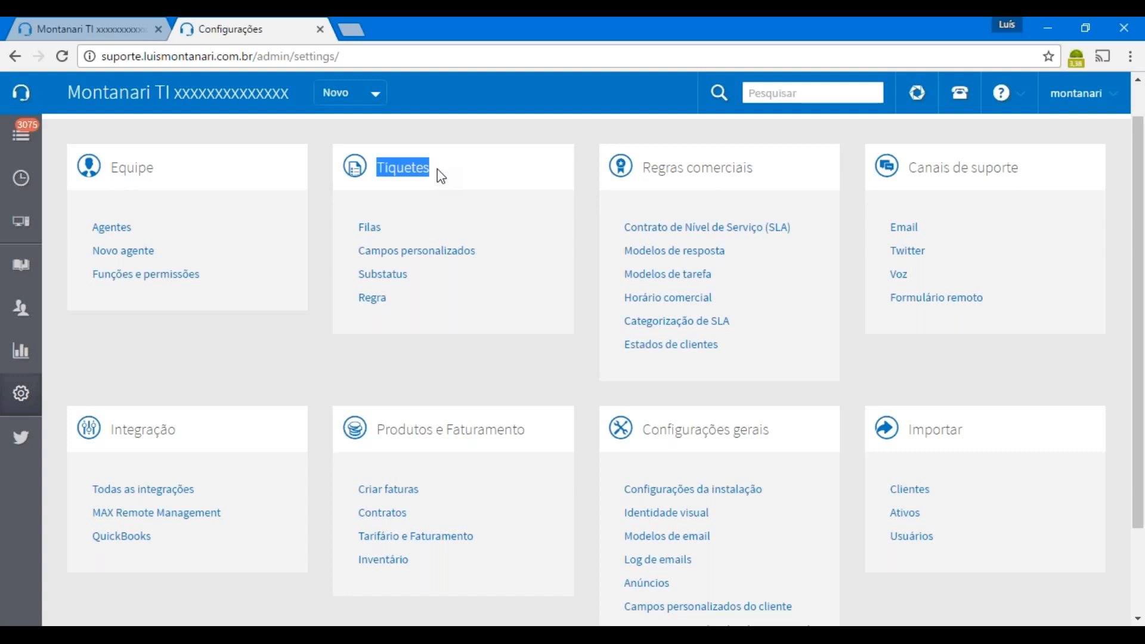
pyautogui.click(393, 233)
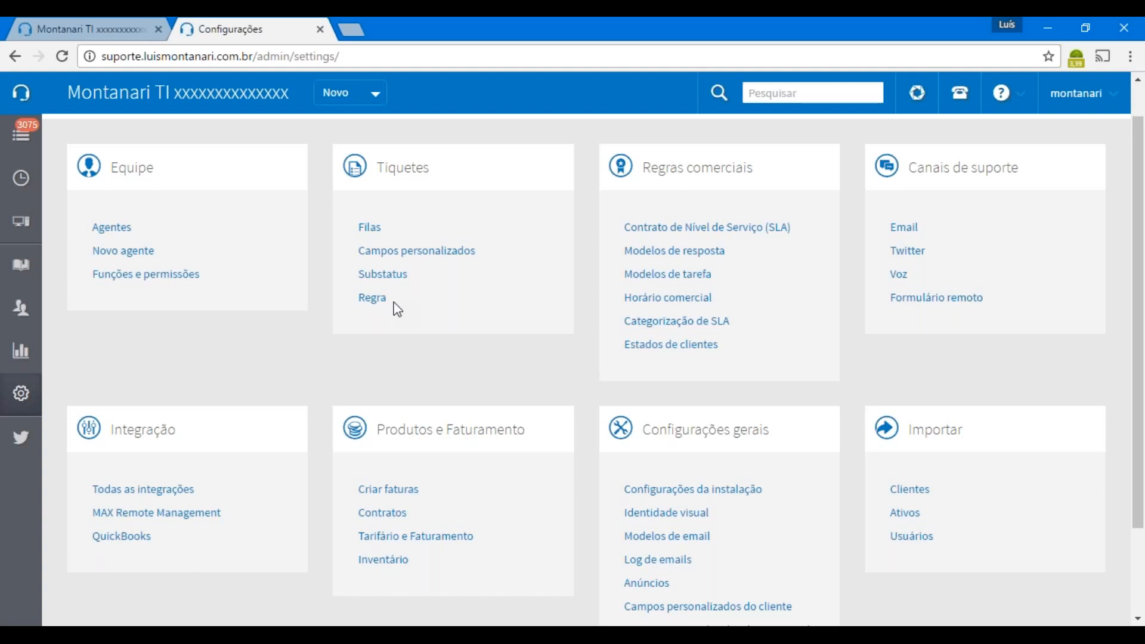
# Highlight the Regras comerciais and Canais de suporte settings groups
pyautogui.moveTo(644, 169); pyautogui.dragTo(765, 169)
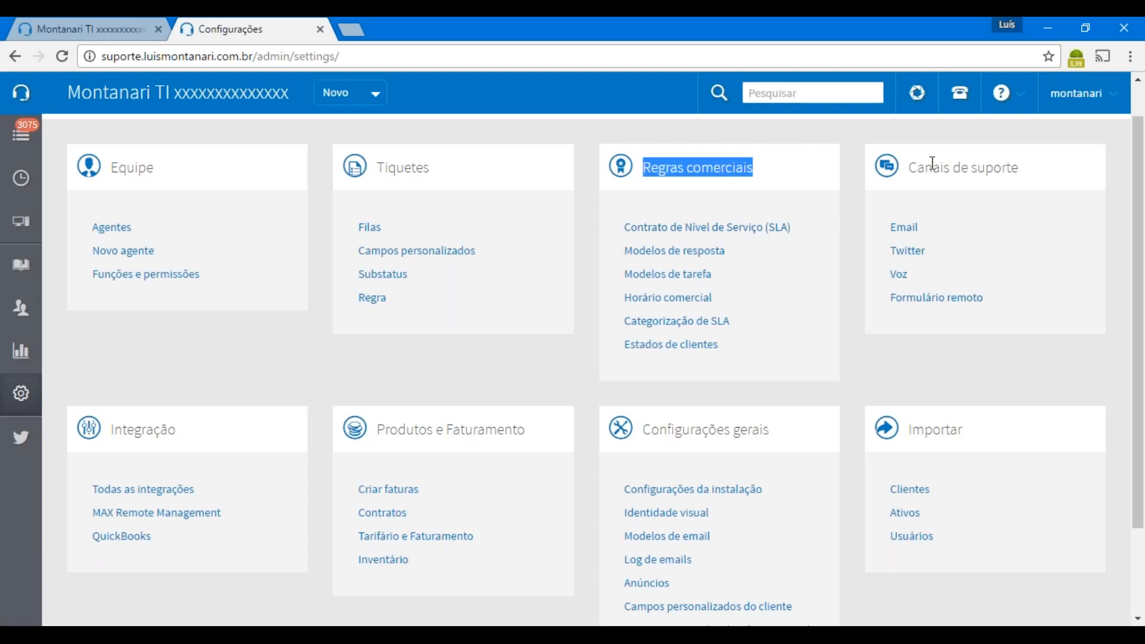
pyautogui.moveTo(910, 169); pyautogui.dragTo(1023, 171)
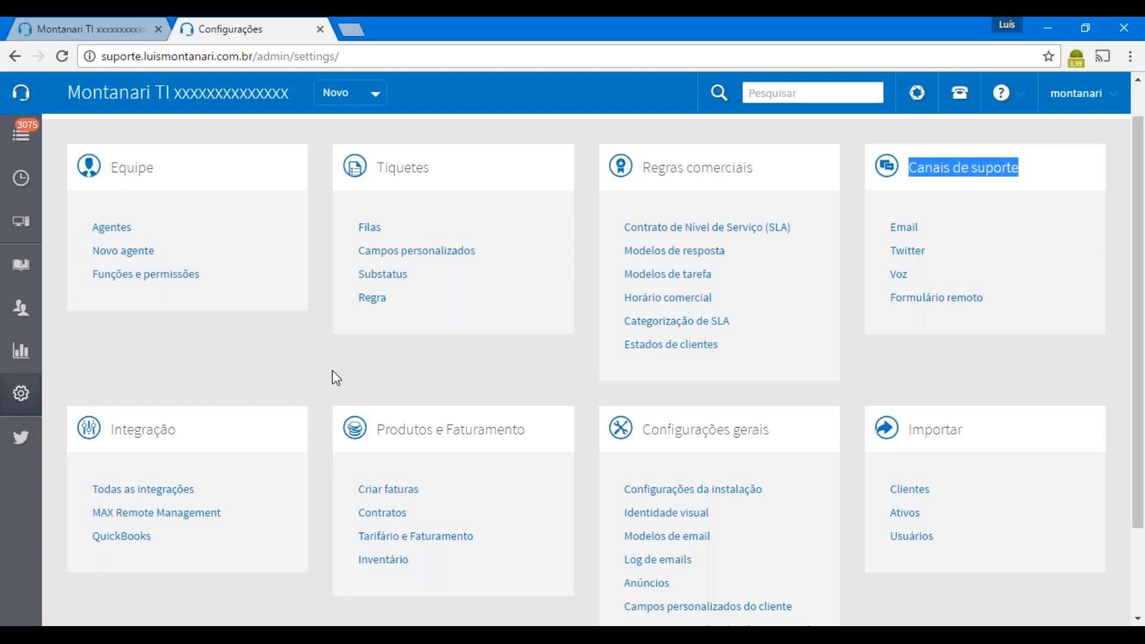
pyautogui.scroll(-1, 284, 380)
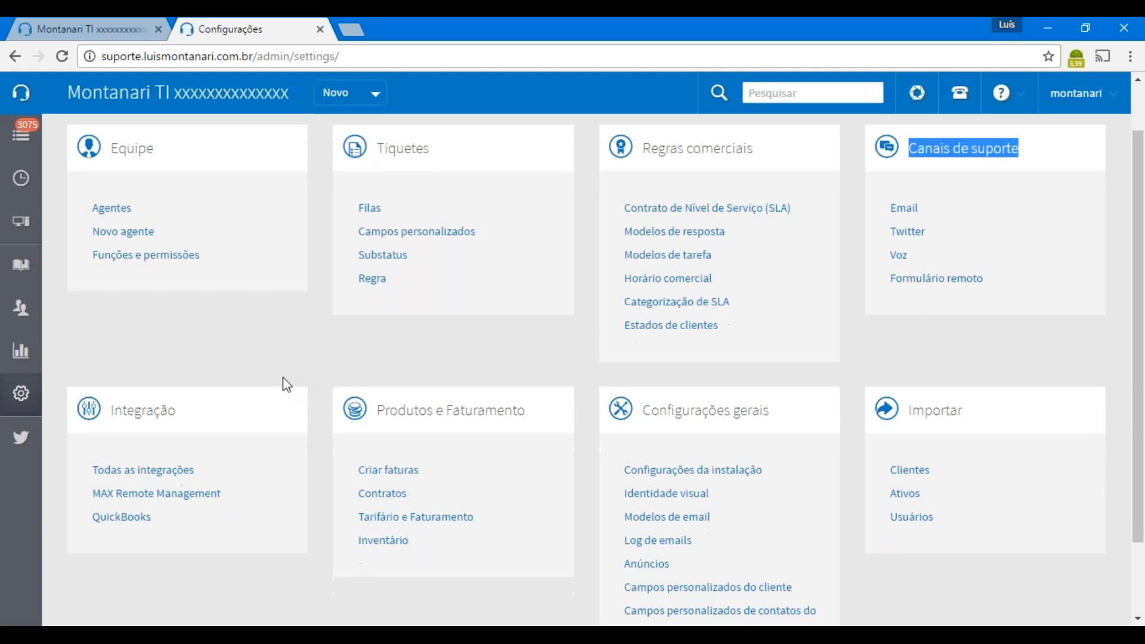
pyautogui.scroll(-2, 284, 381)
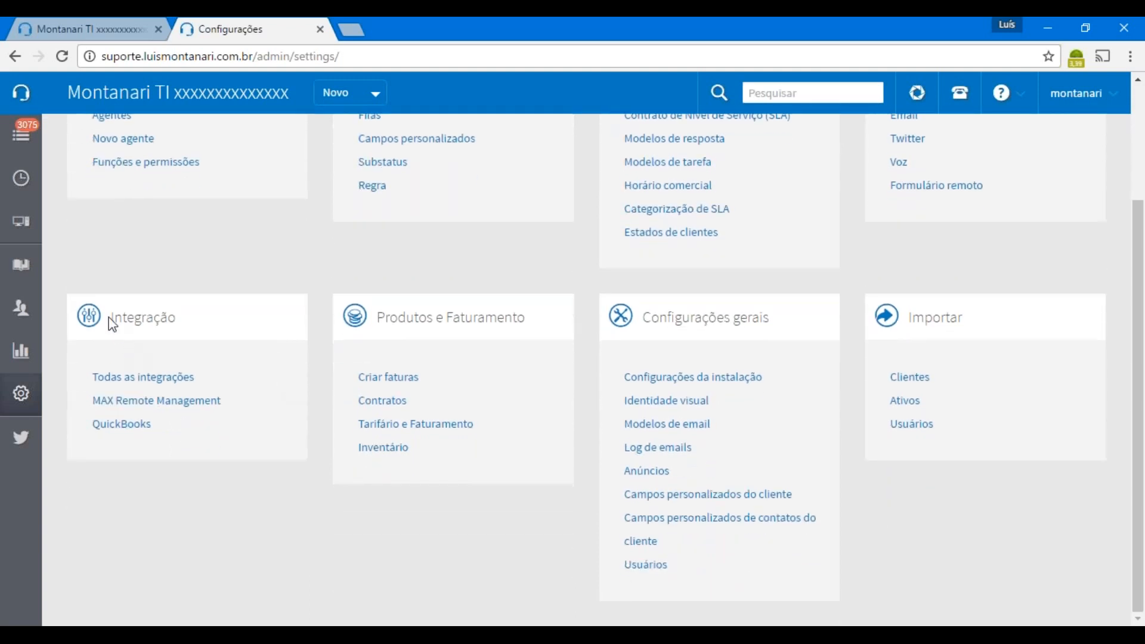
pyautogui.moveTo(110, 316); pyautogui.dragTo(218, 327)
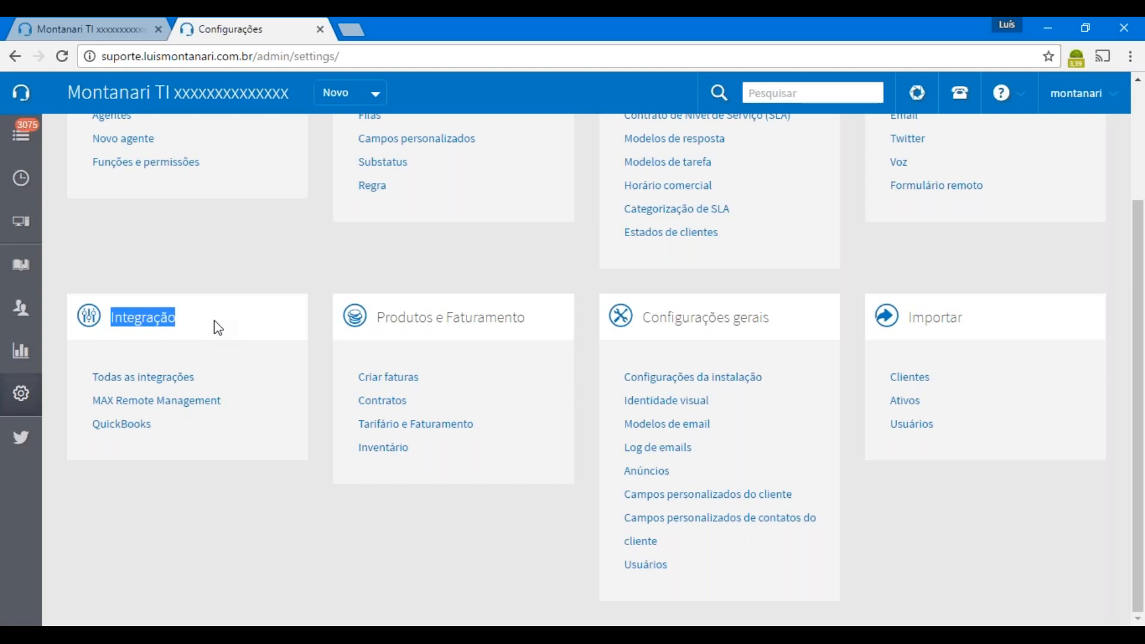
pyautogui.click(390, 322)
pyautogui.moveTo(390, 322); pyautogui.dragTo(542, 322)
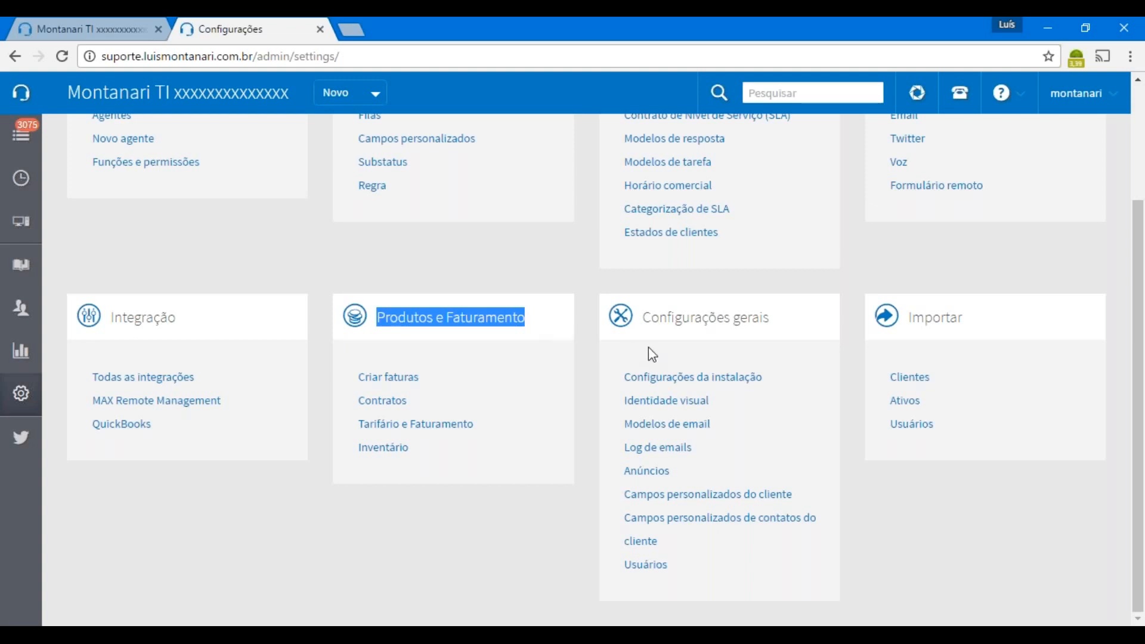
pyautogui.moveTo(643, 318); pyautogui.dragTo(781, 332)
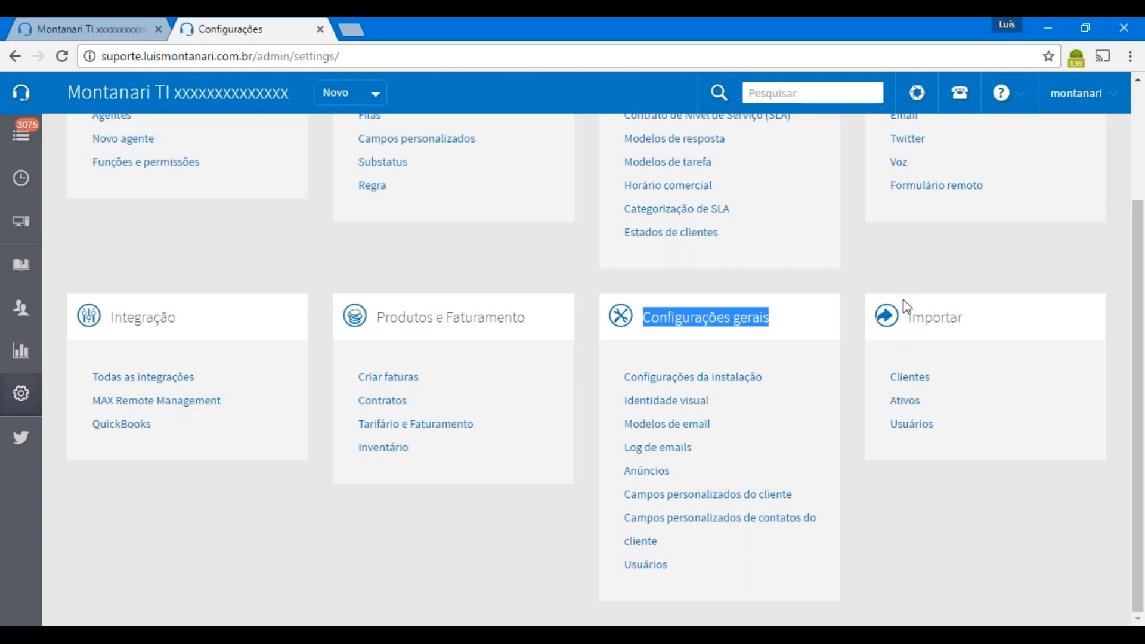
pyautogui.click(911, 316)
pyautogui.moveTo(910, 317); pyautogui.dragTo(987, 317)
pyautogui.click(988, 317)
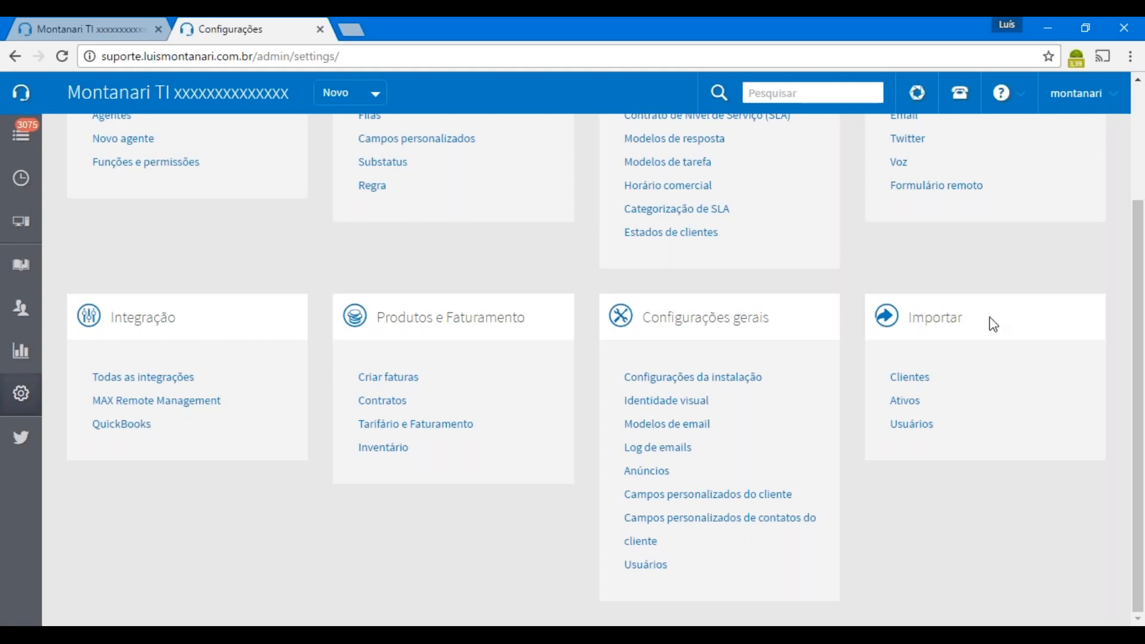
pyautogui.moveTo(912, 317); pyautogui.dragTo(966, 322)
pyautogui.click(966, 322)
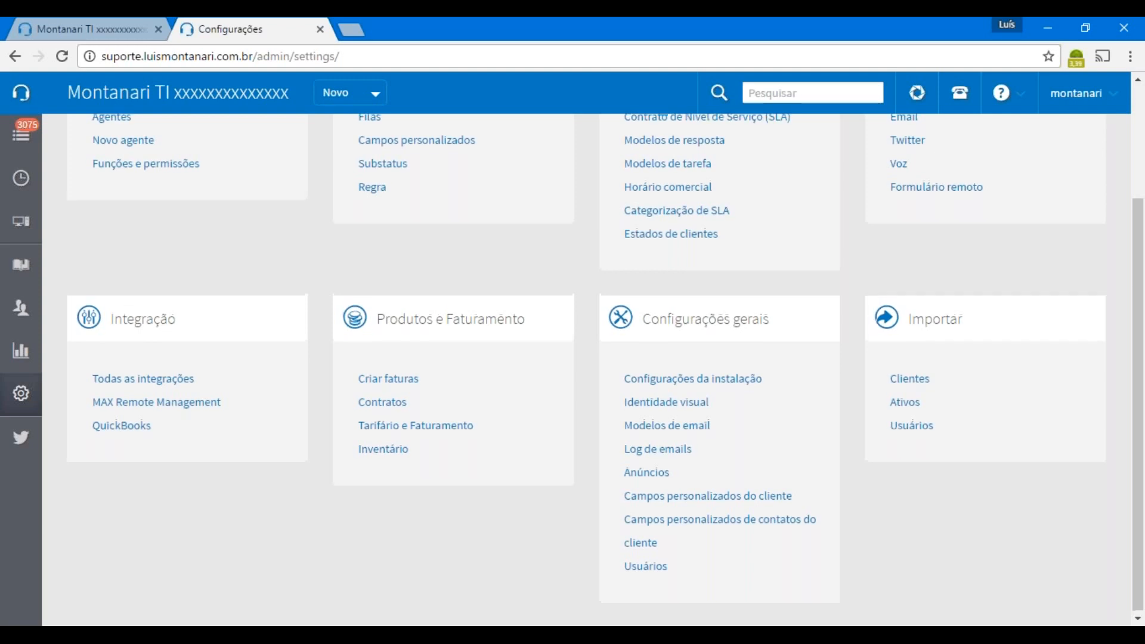
pyautogui.scroll(3, 970, 331)
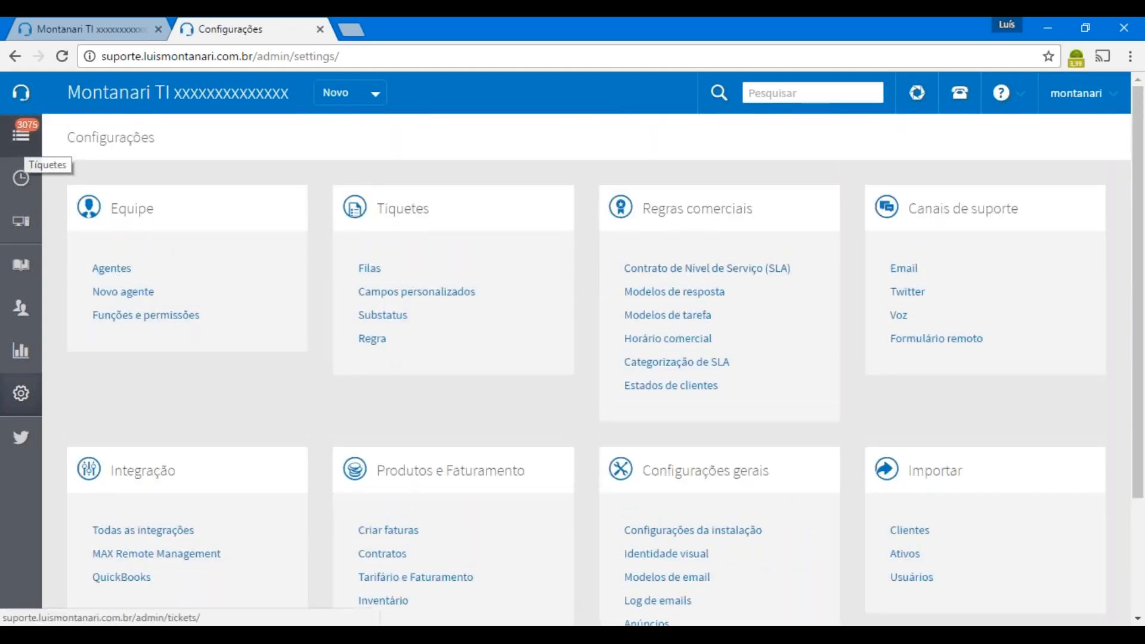
# Go to the tickets list and scroll to the unresolved Windows Defender Antivirus ticket
pyautogui.click(22, 143)
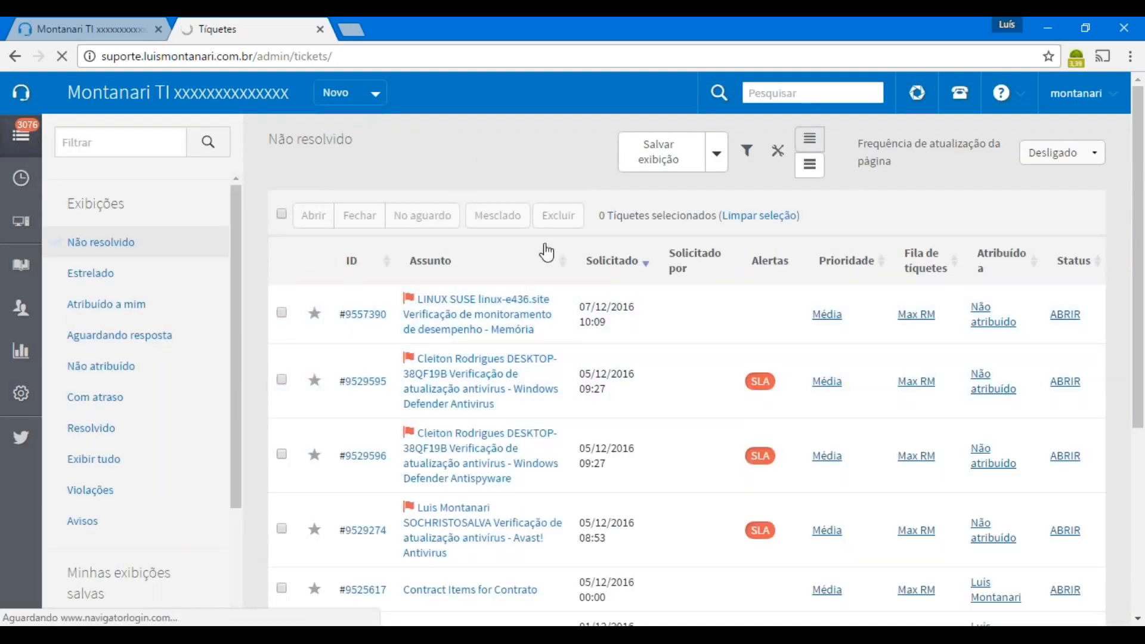
pyautogui.scroll(-1, 663, 431)
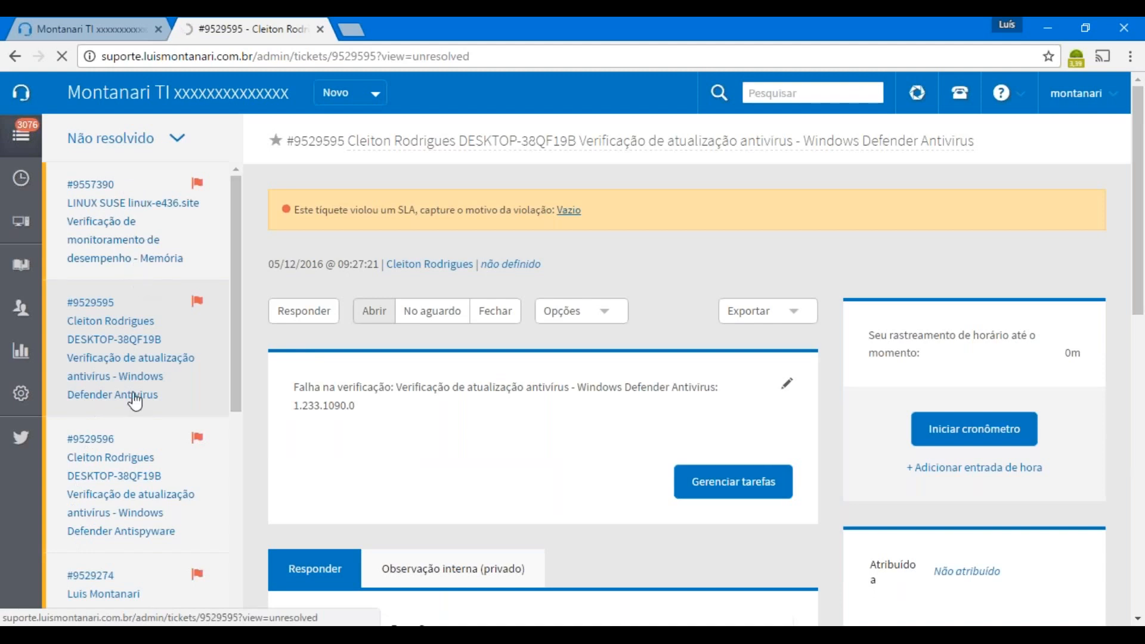
# Peek at the ticket views panel, then reveal the ticket's Opções menu actions
pyautogui.click(178, 140)
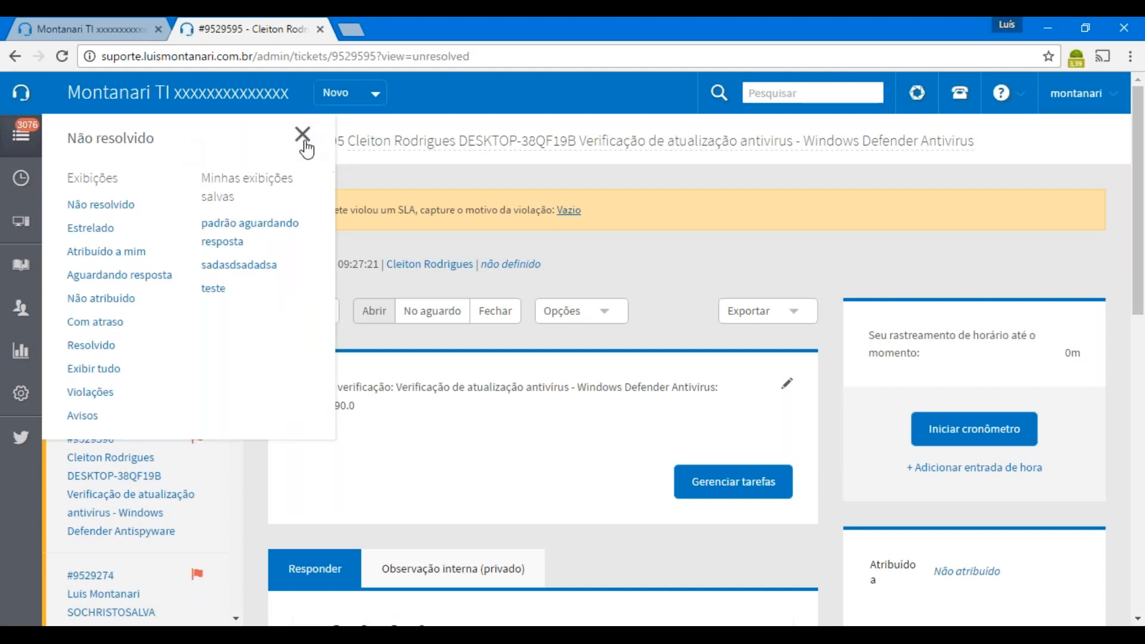
pyautogui.click(304, 137)
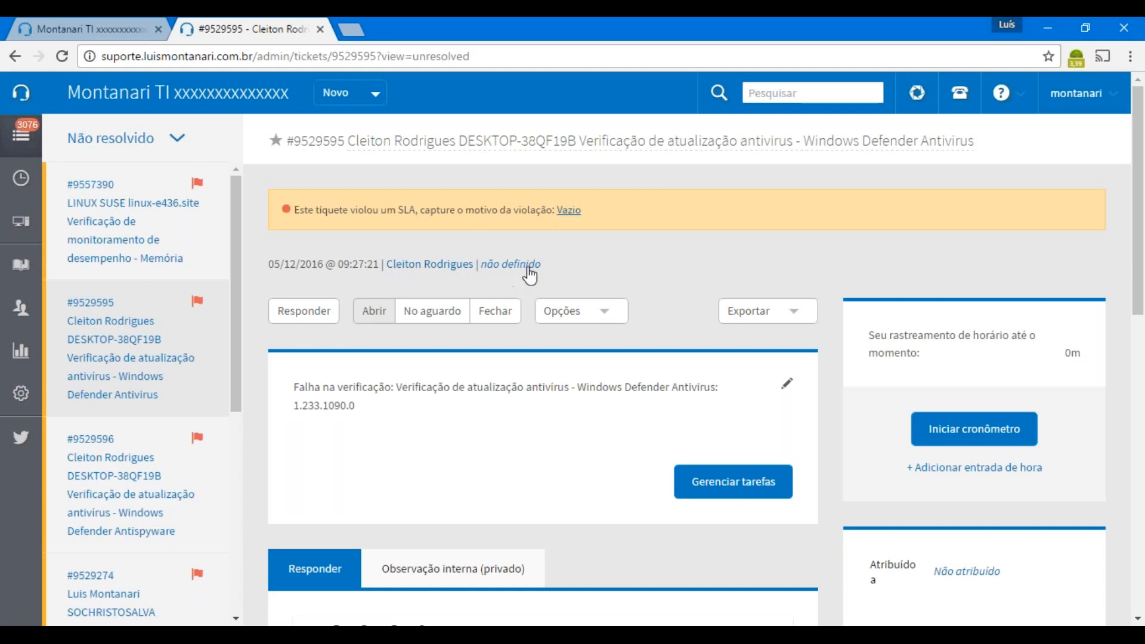
pyautogui.scroll(-1, 503, 275)
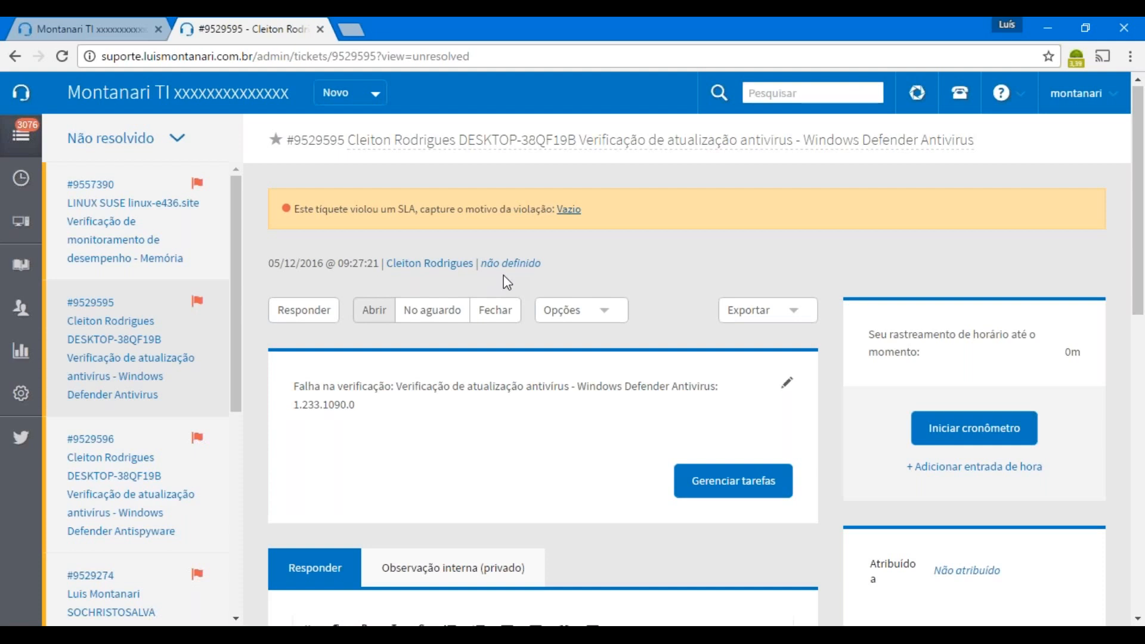
pyautogui.scroll(-2, 503, 274)
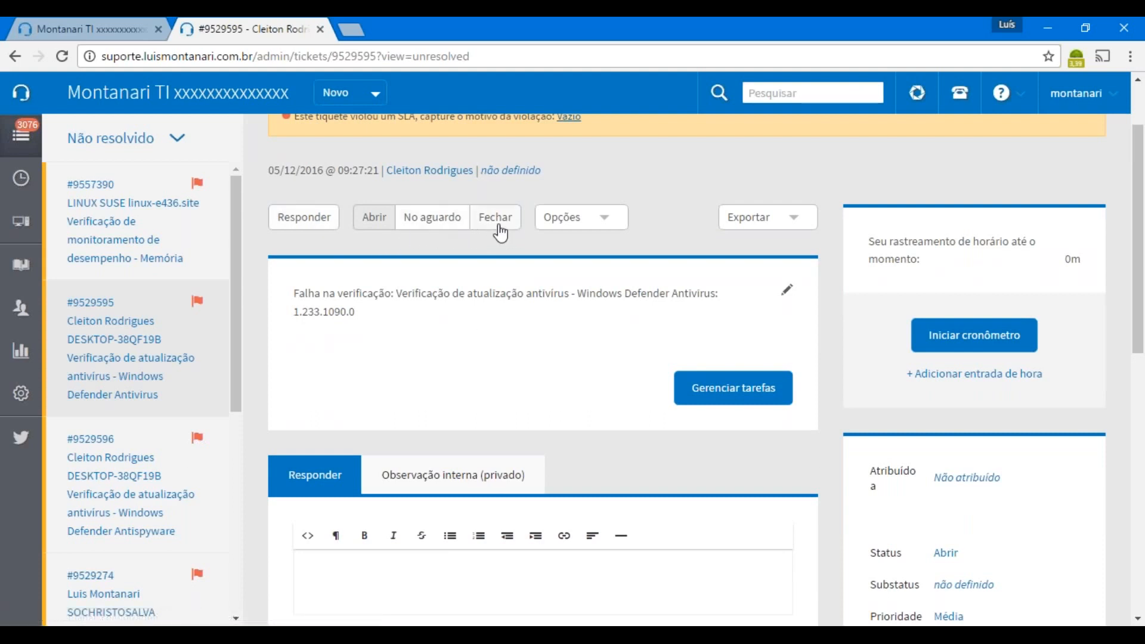
pyautogui.click(606, 223)
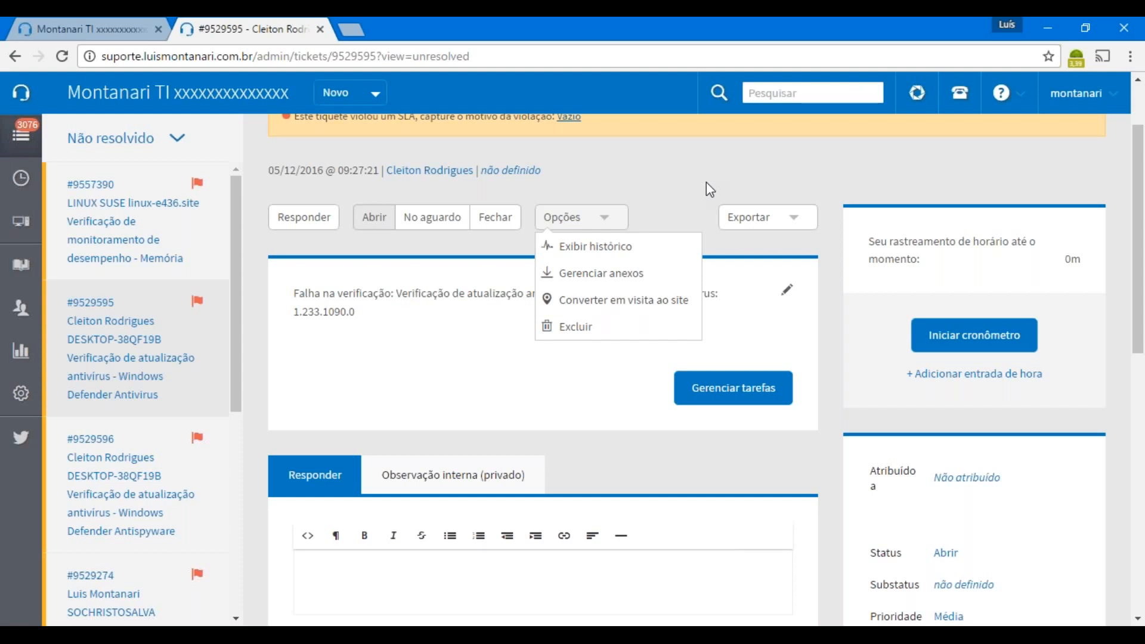
pyautogui.click(806, 218)
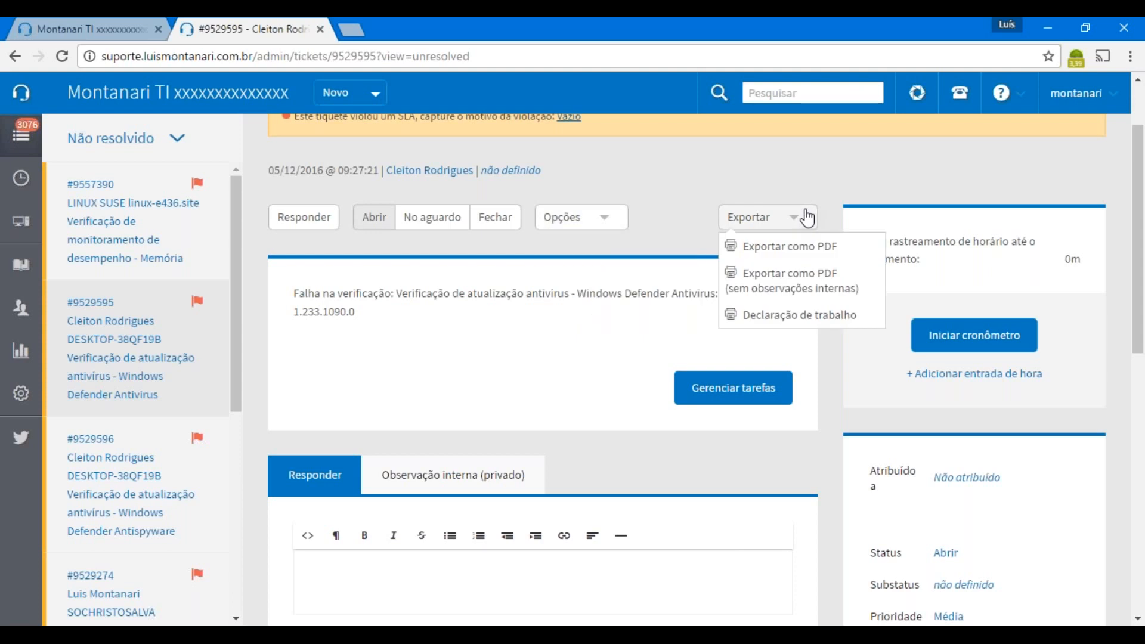
pyautogui.click(833, 176)
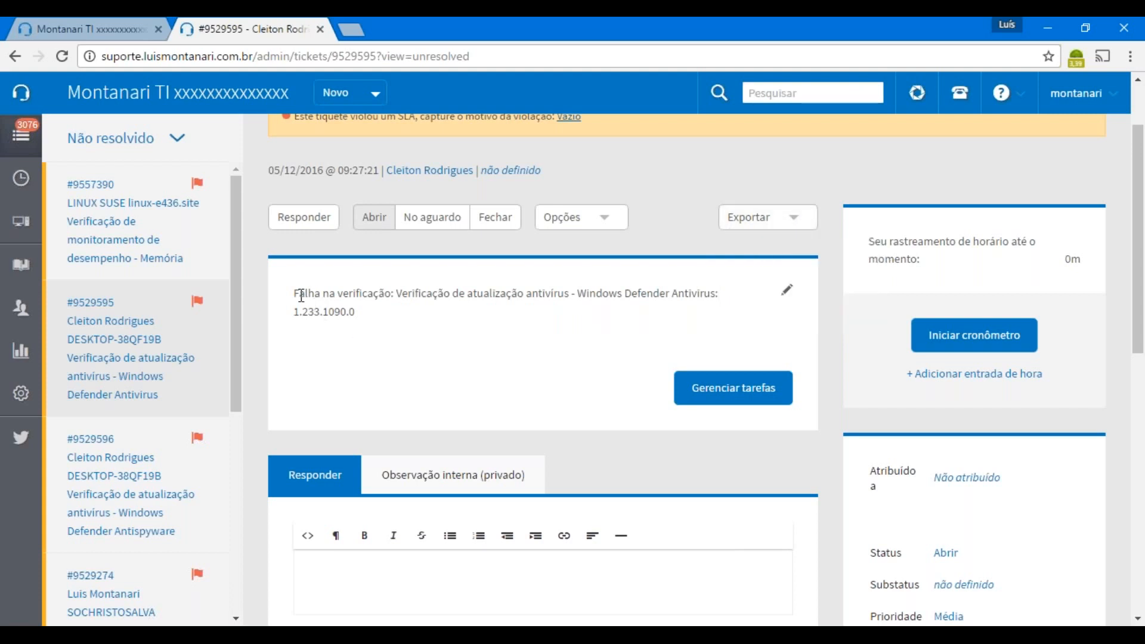
# Click into the empty Responder box and highlight 'resposta' in the 'Sem respostas.' message
pyautogui.scroll(-1, 705, 366)
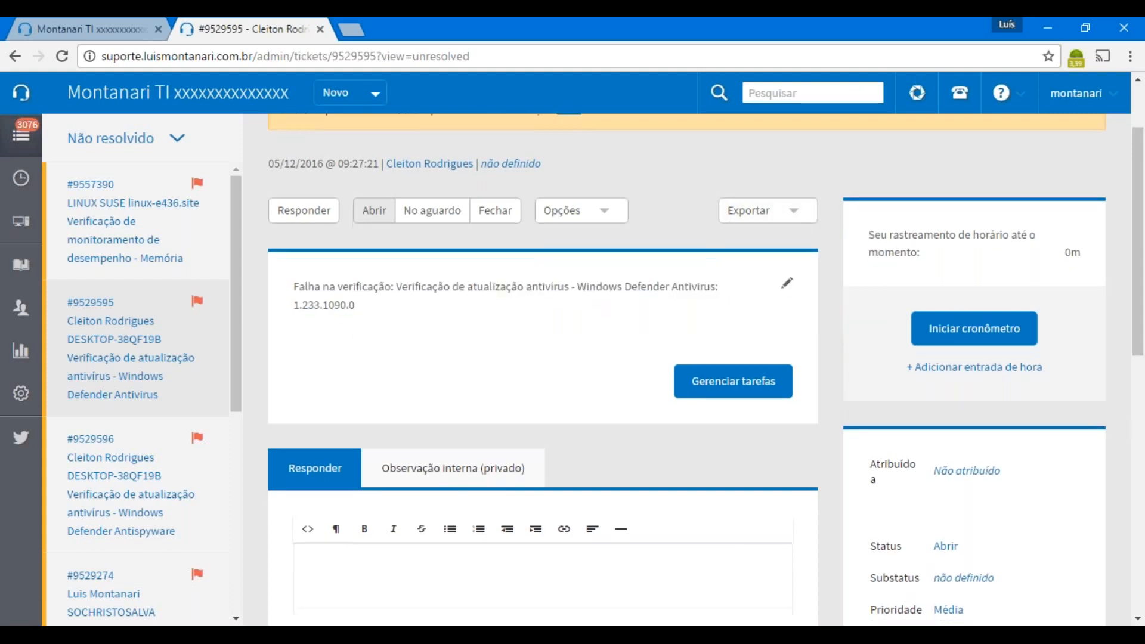
pyautogui.scroll(-4, 543, 358)
pyautogui.click(422, 353)
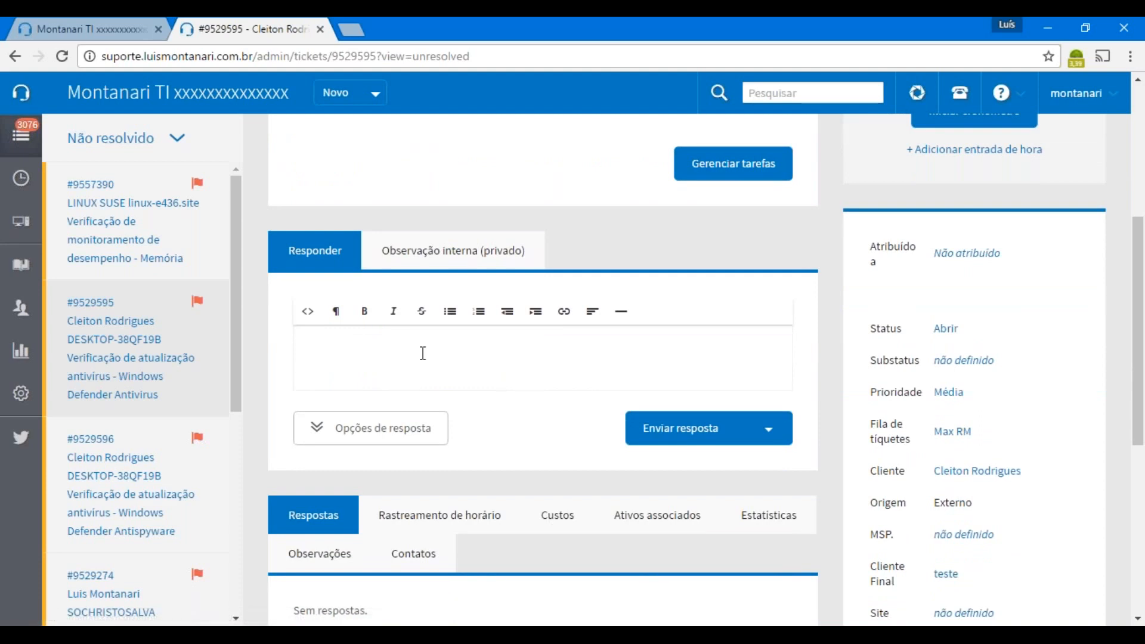
pyautogui.scroll(1, 422, 353)
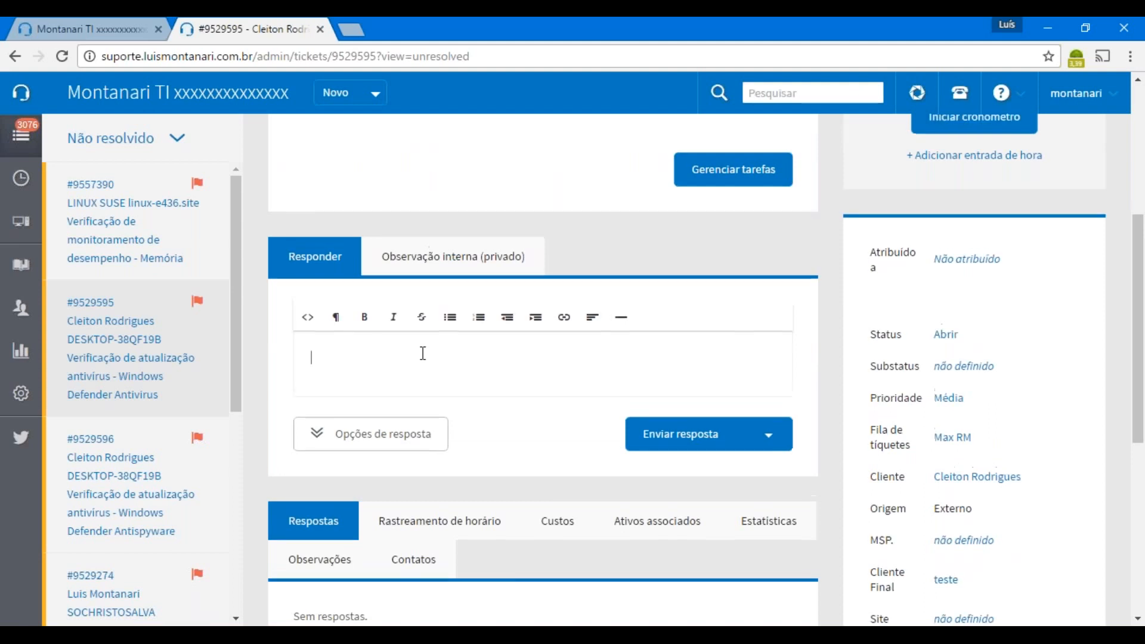
pyautogui.scroll(1, 423, 353)
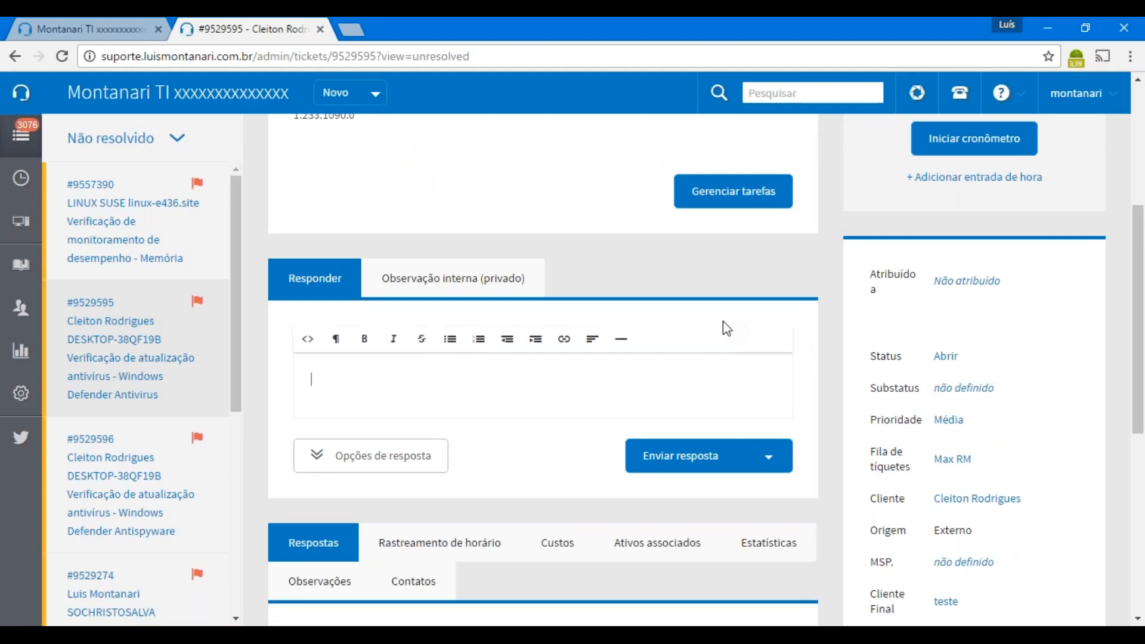
pyautogui.scroll(-1, 723, 322)
pyautogui.scroll(-3, 722, 321)
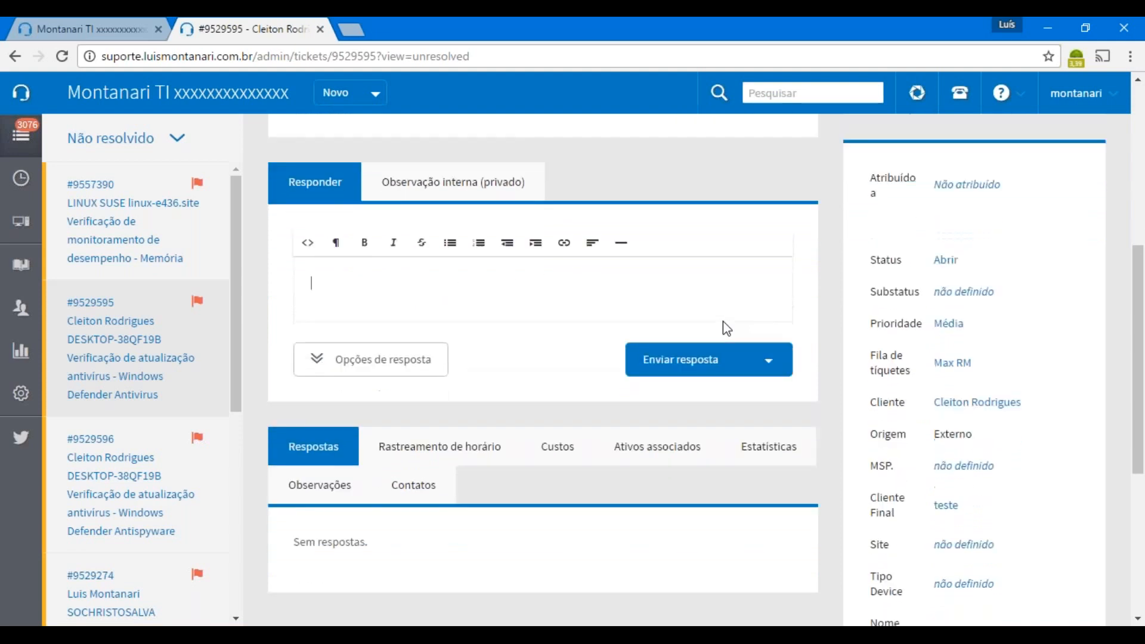
pyautogui.moveTo(315, 439); pyautogui.dragTo(361, 439)
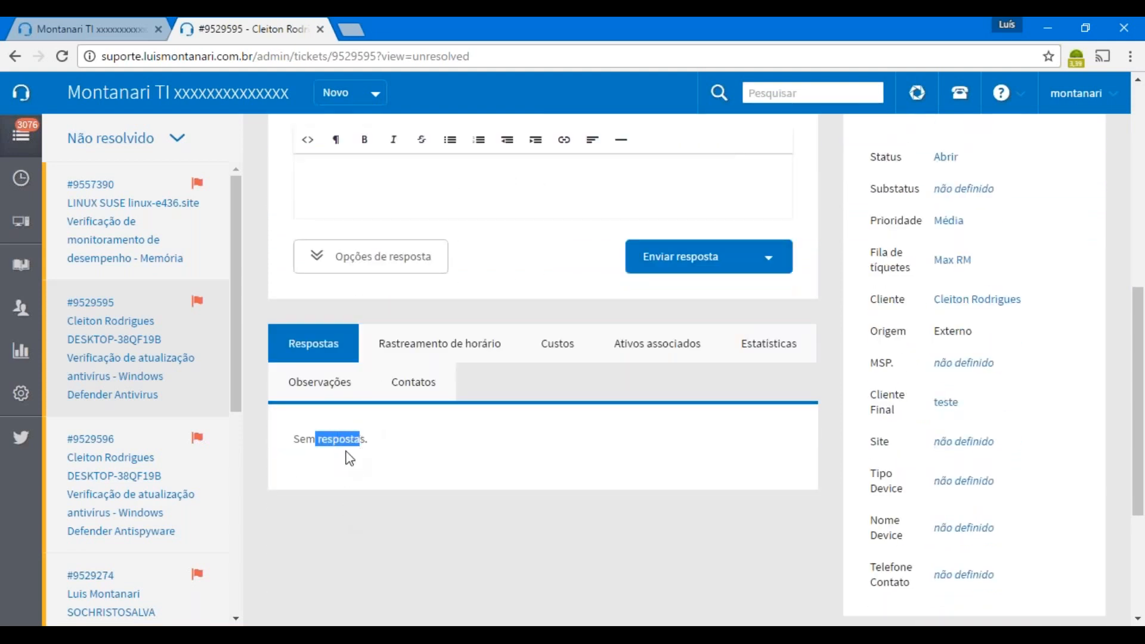
# Check Rastreamento de horário and Custos, then show Ativos associados listing DESKTOP-38QF19B
pyautogui.click(435, 357)
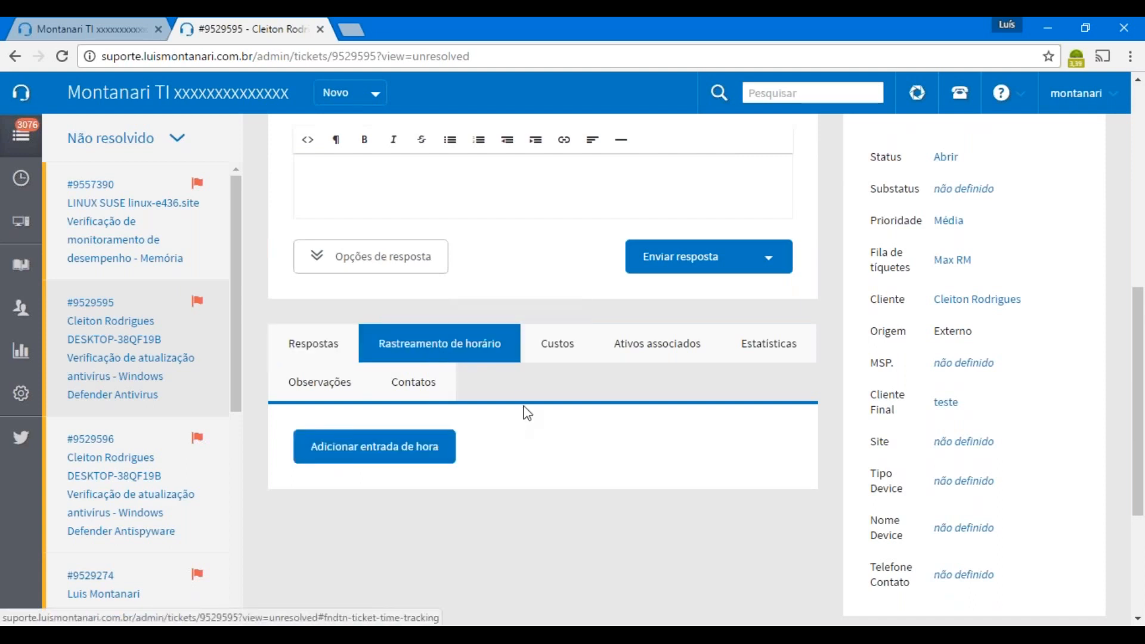
pyautogui.click(553, 348)
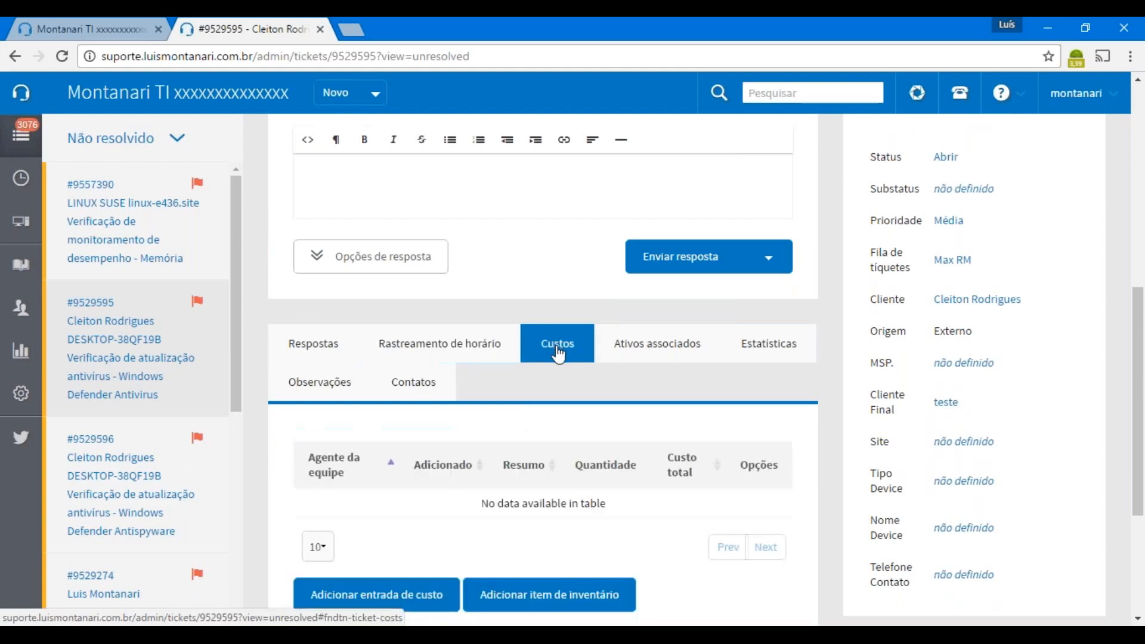
pyautogui.scroll(-1, 532, 425)
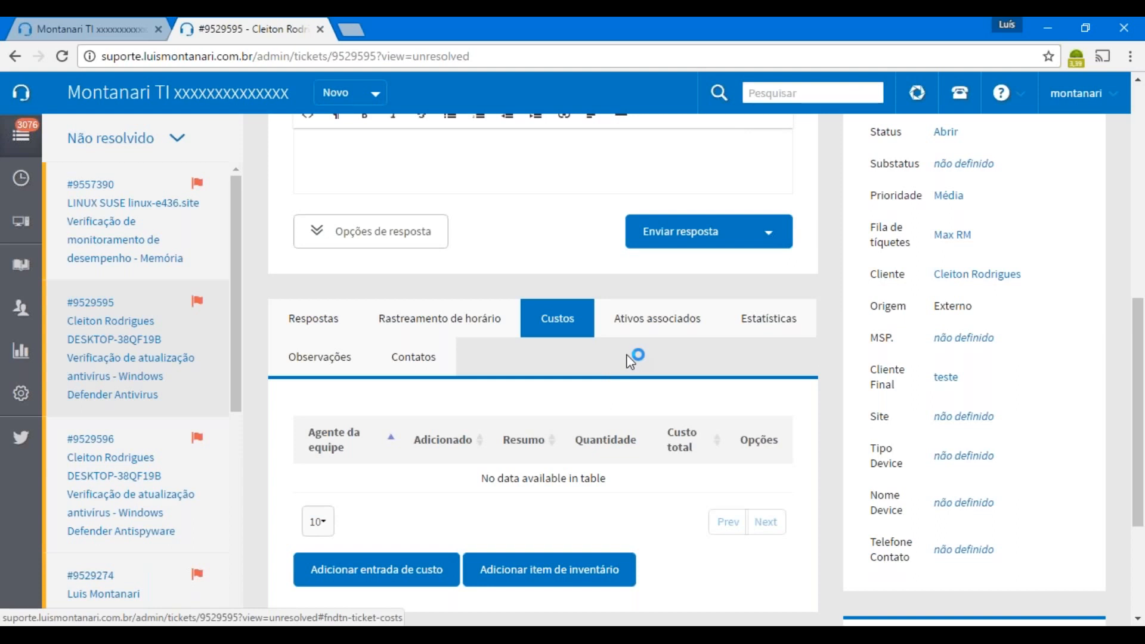
pyautogui.click(658, 328)
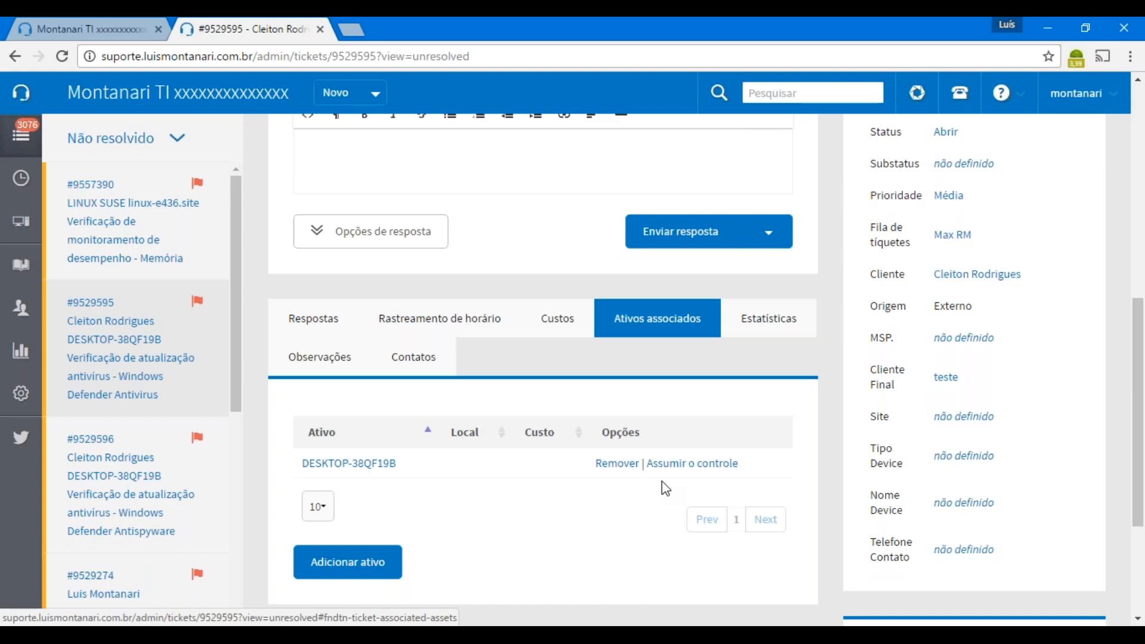
# Check the Estatísticas and Observações tabs, then show the empty Contatos section
pyautogui.click(756, 325)
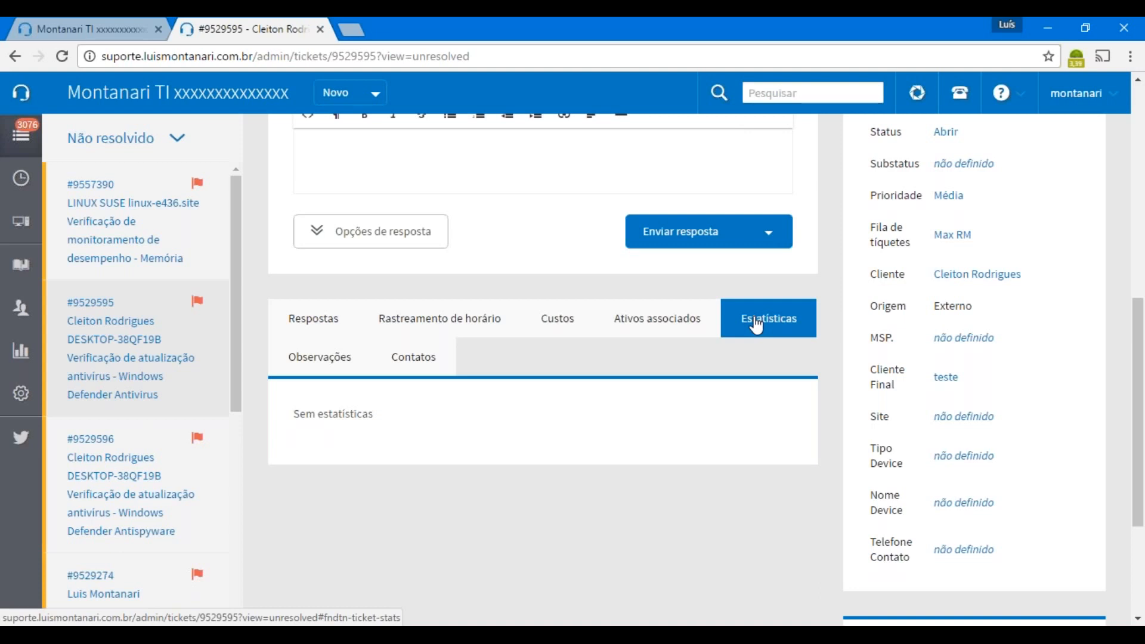
pyautogui.click(310, 358)
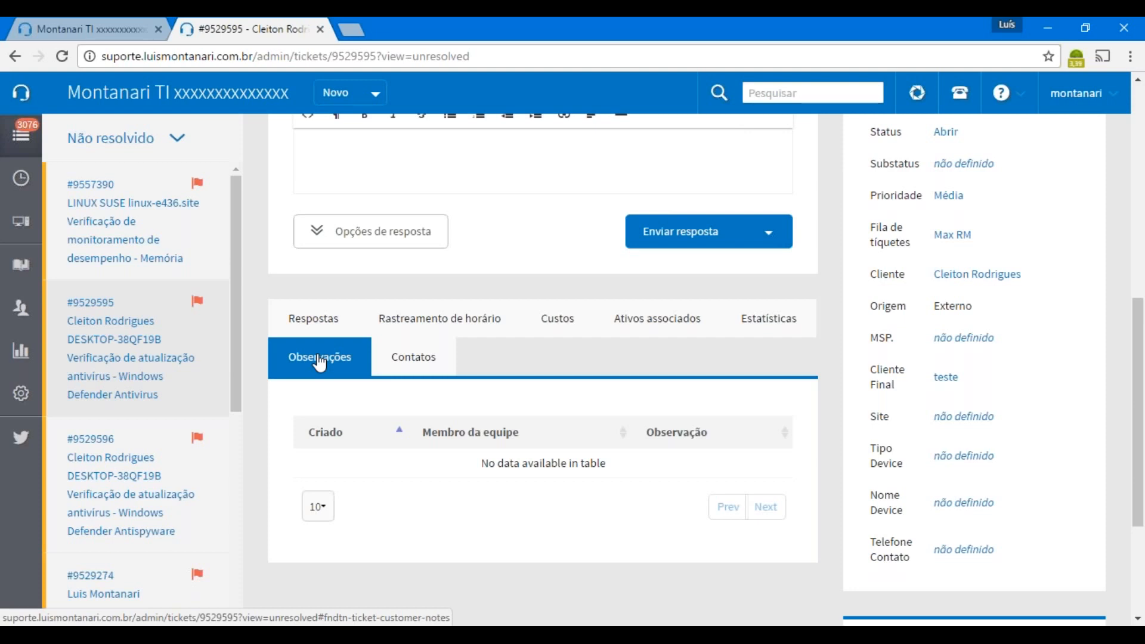
pyautogui.click(404, 363)
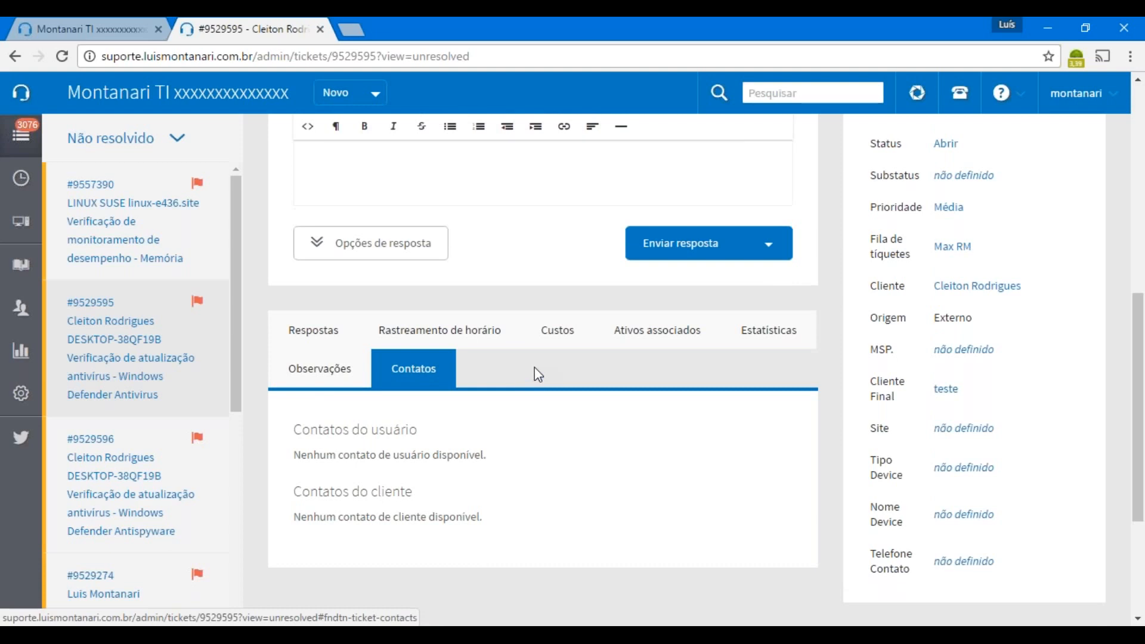
pyautogui.scroll(7, 535, 367)
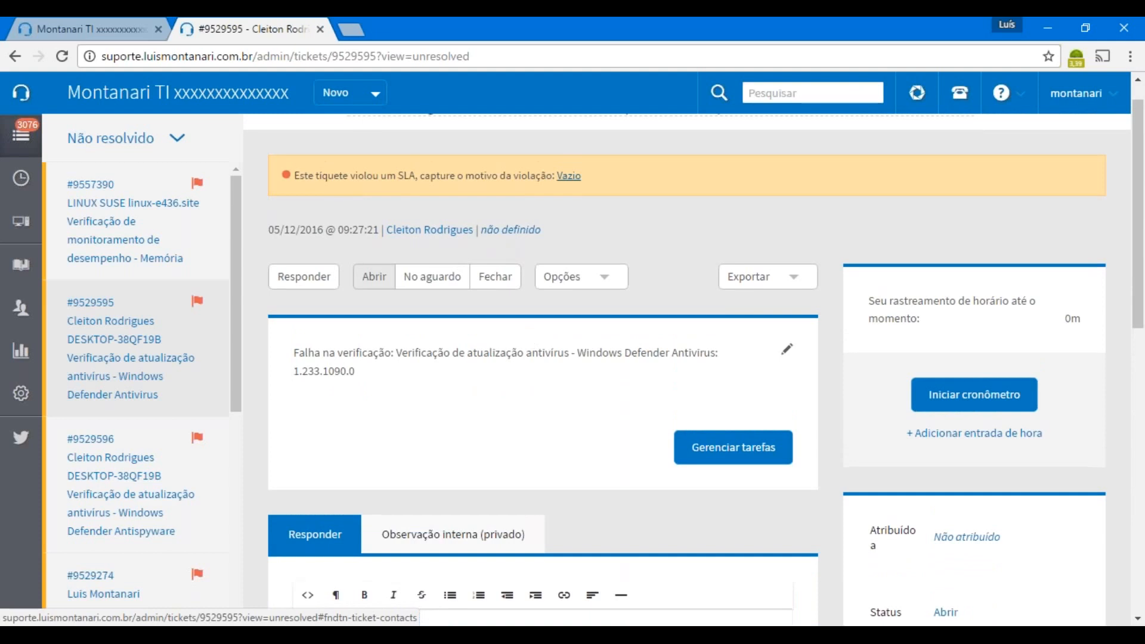
pyautogui.scroll(-1, 536, 381)
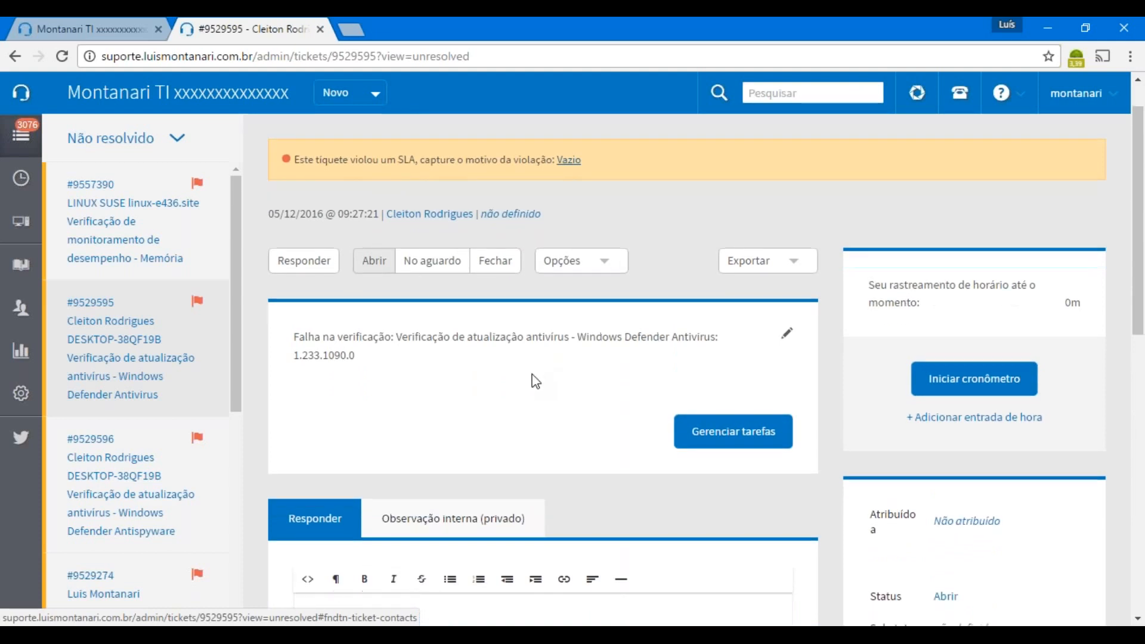
pyautogui.scroll(-4, 532, 380)
pyautogui.scroll(4, 532, 379)
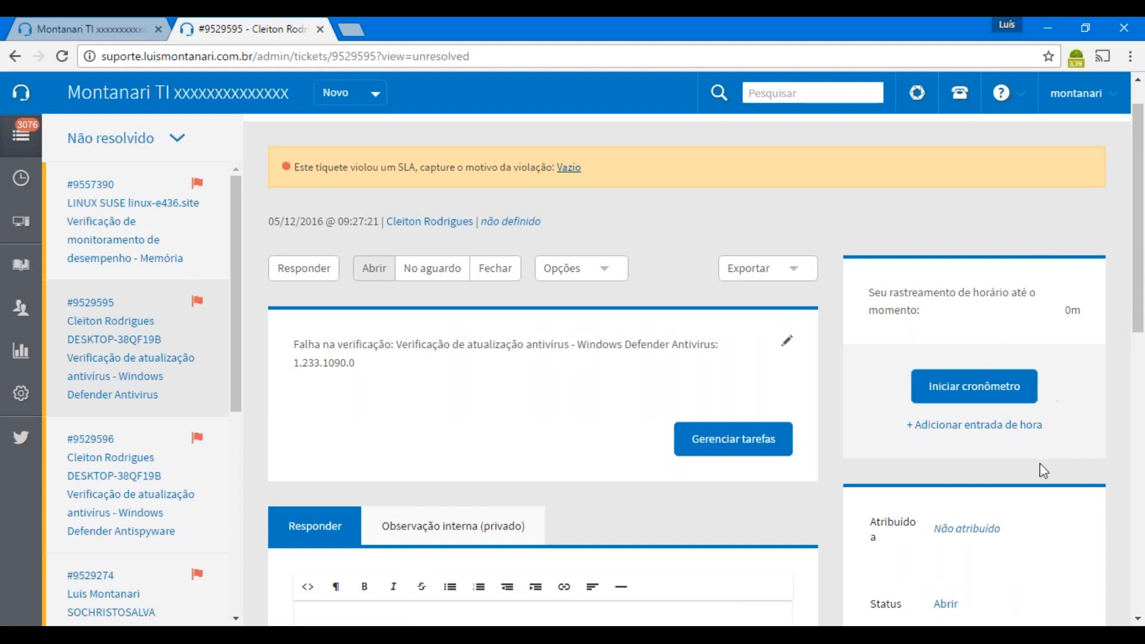
# Time a 1m entry and save it at the Padrão para atendimento local rate (100.00 p/h)
pyautogui.click(1002, 398)
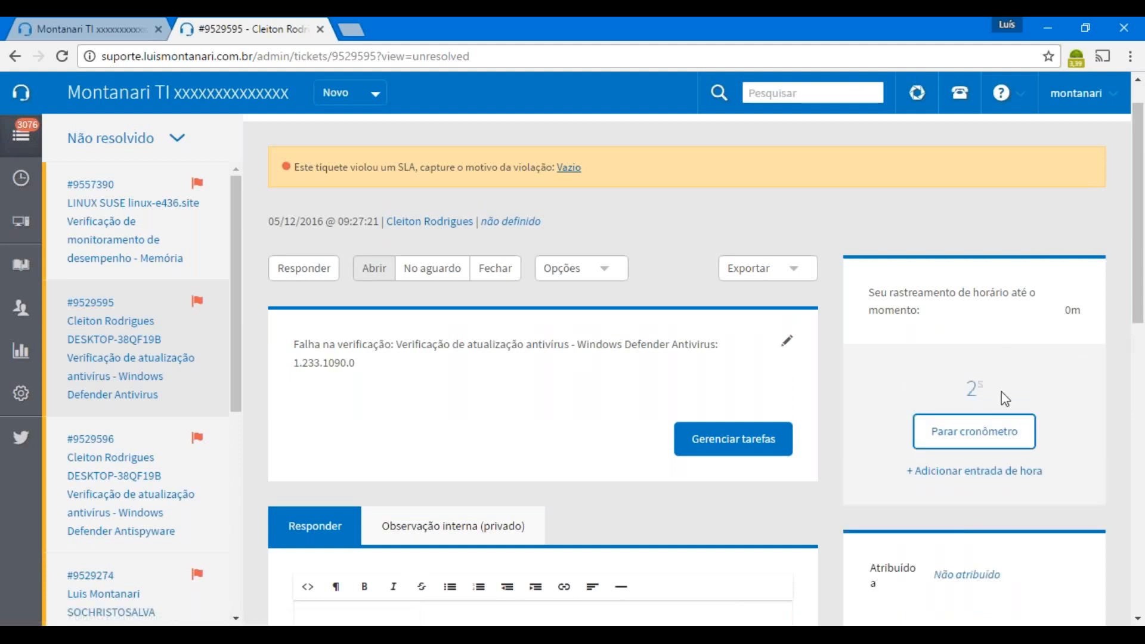
pyautogui.click(948, 439)
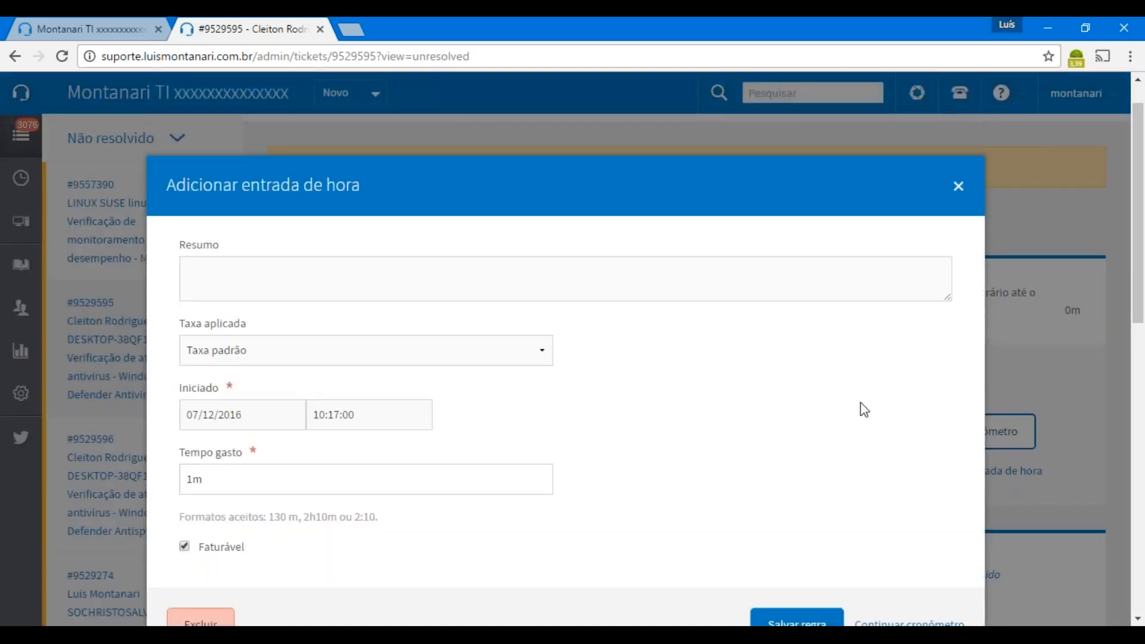
pyautogui.scroll(-2, 821, 417)
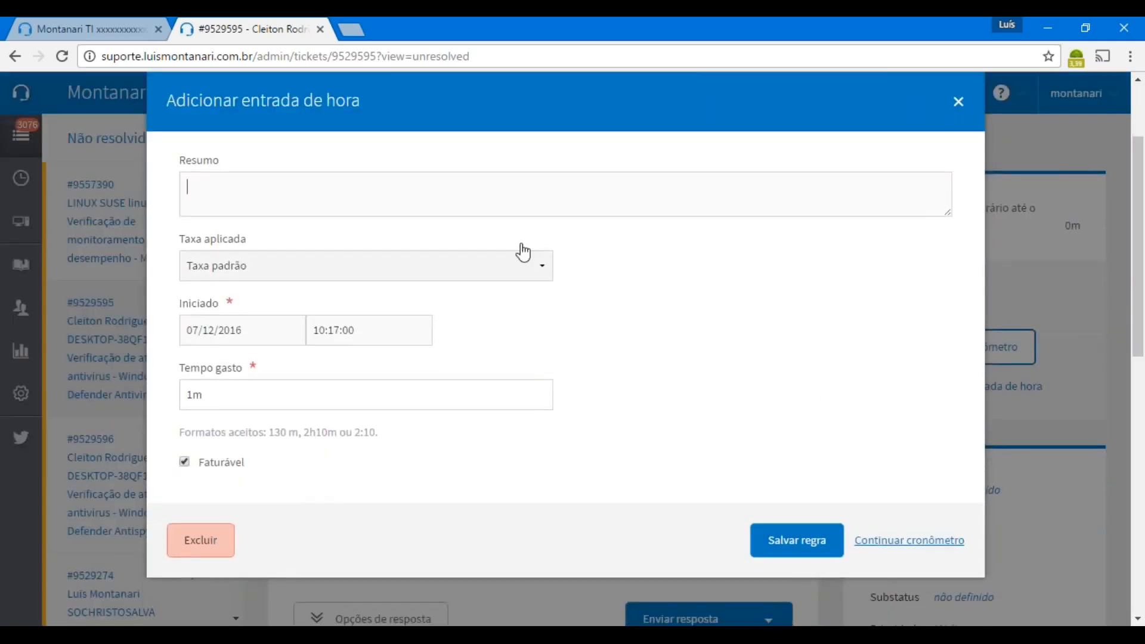
pyautogui.click(543, 265)
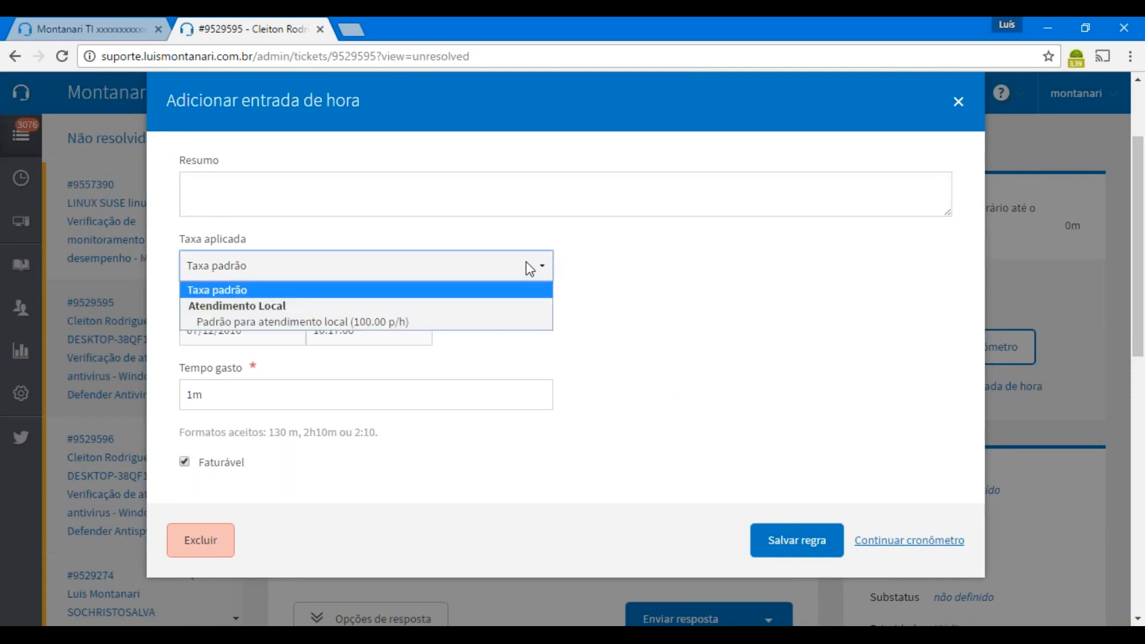
pyautogui.click(371, 321)
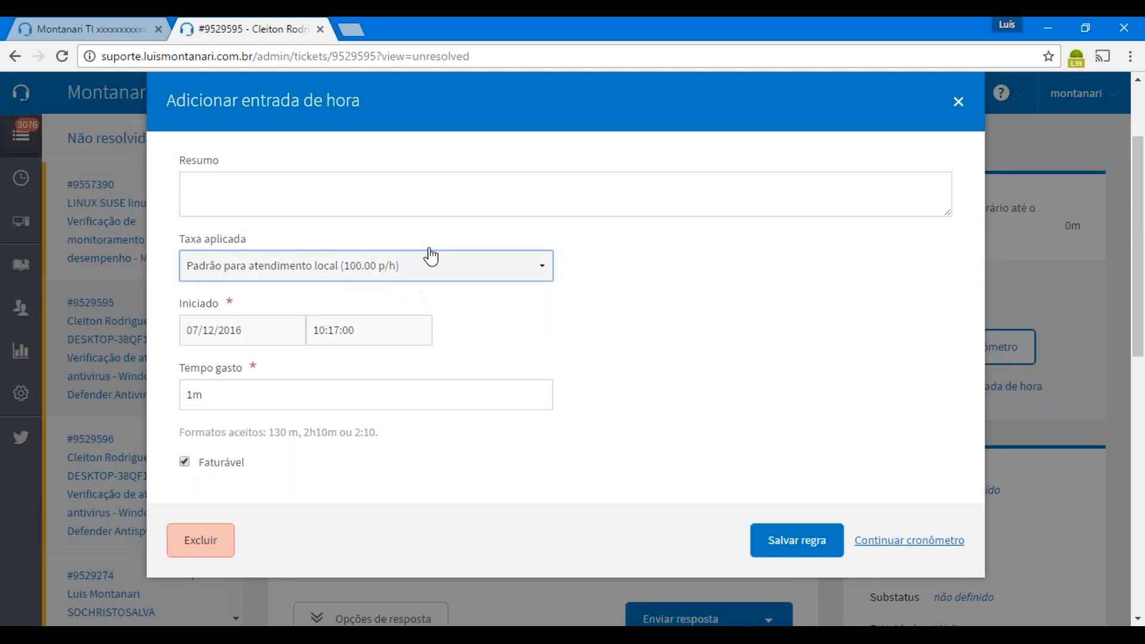
pyautogui.click(793, 552)
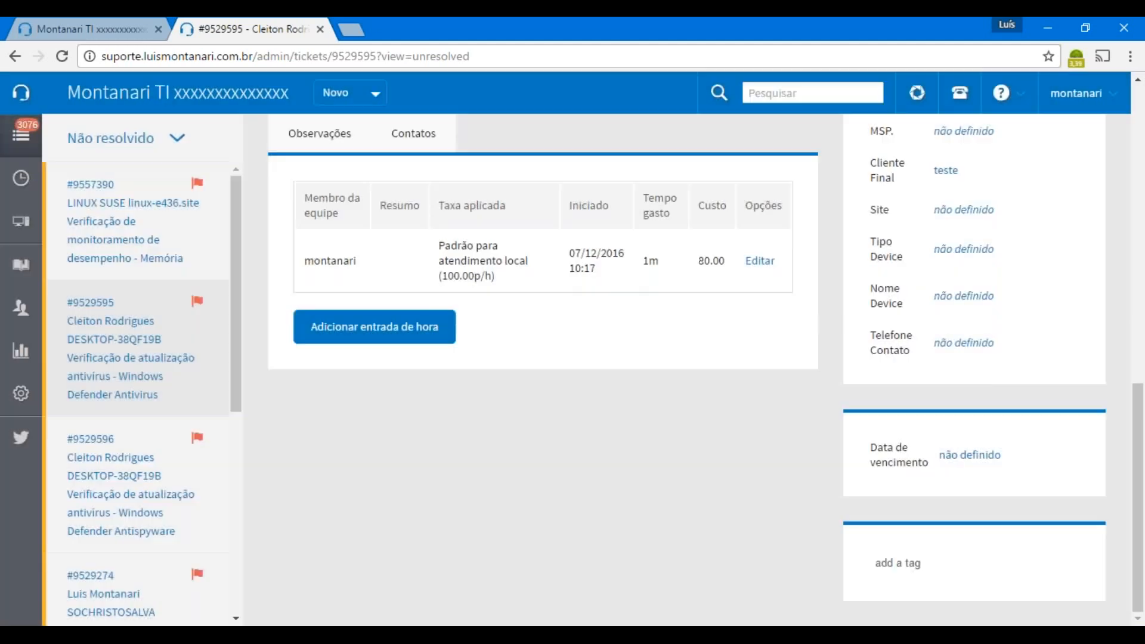
pyautogui.scroll(2, 549, 465)
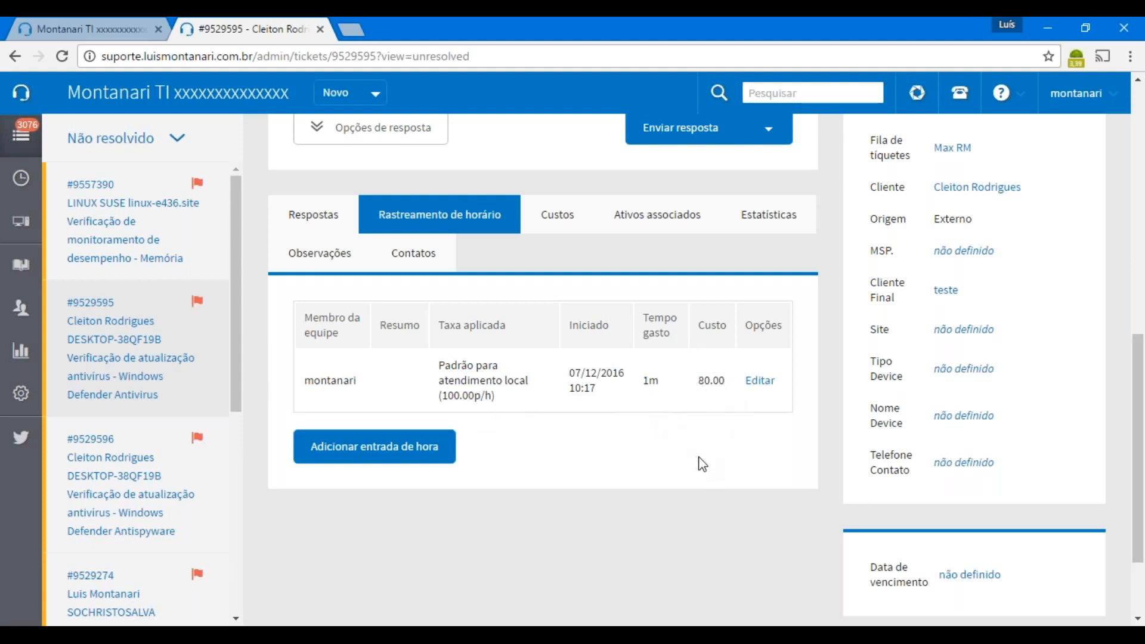
pyautogui.scroll(8, 702, 464)
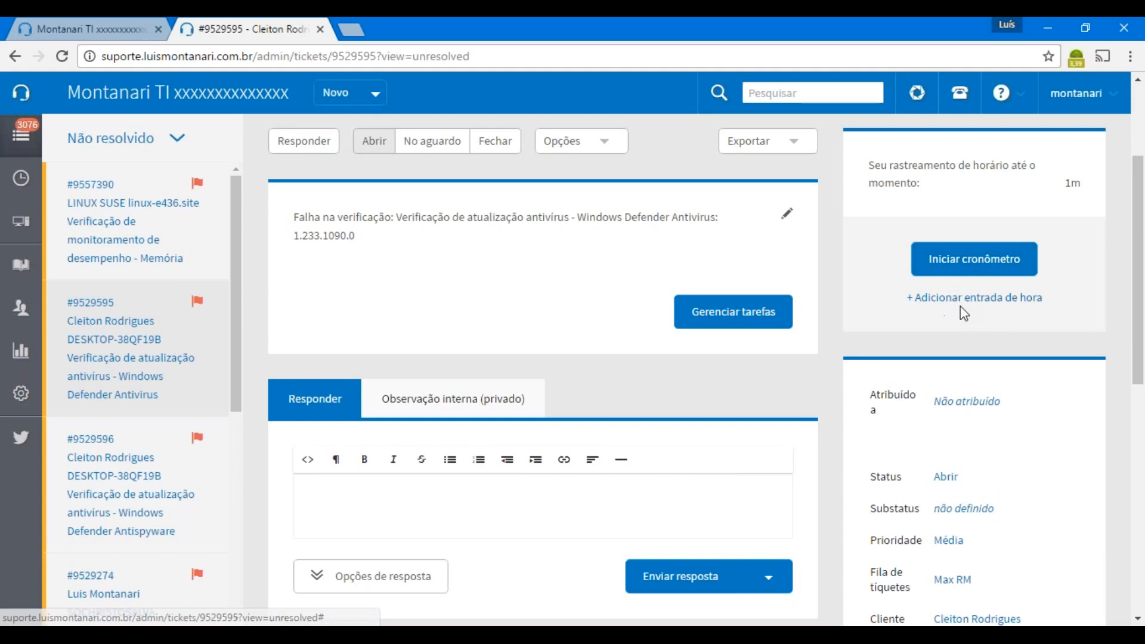
pyautogui.scroll(-5, 1097, 402)
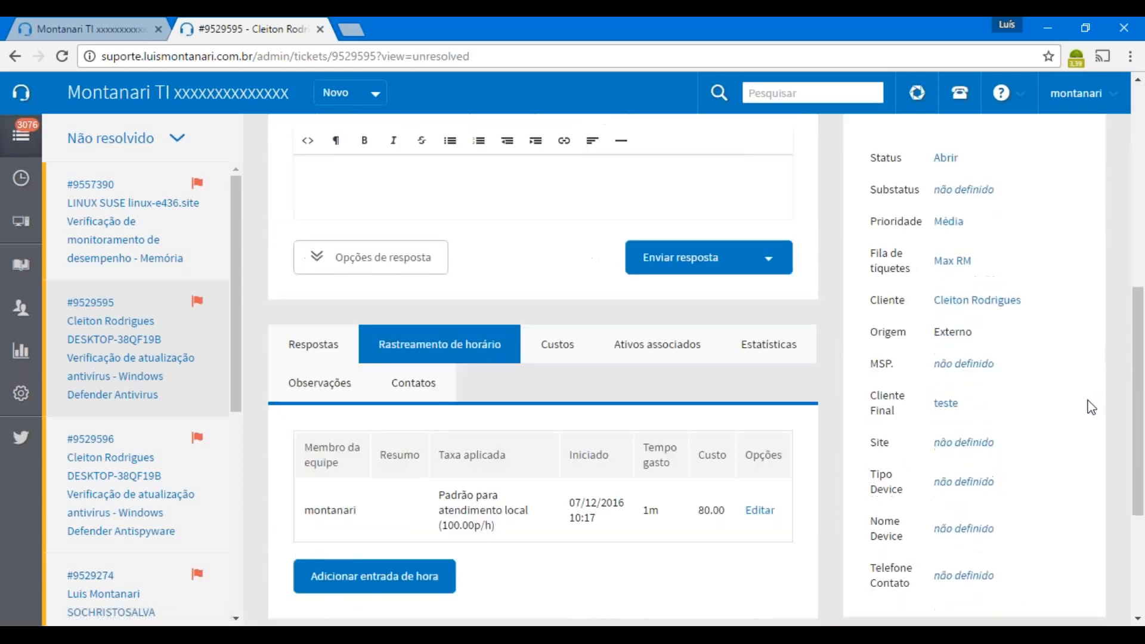
pyautogui.scroll(-4, 1090, 403)
pyautogui.scroll(5, 1088, 399)
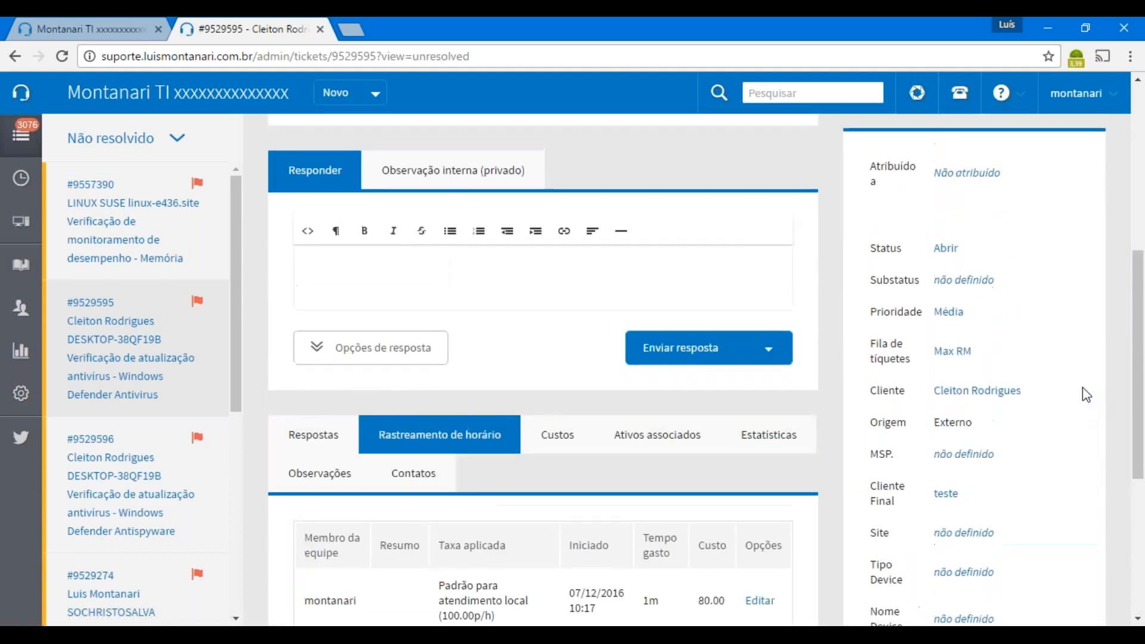
pyautogui.click(968, 174)
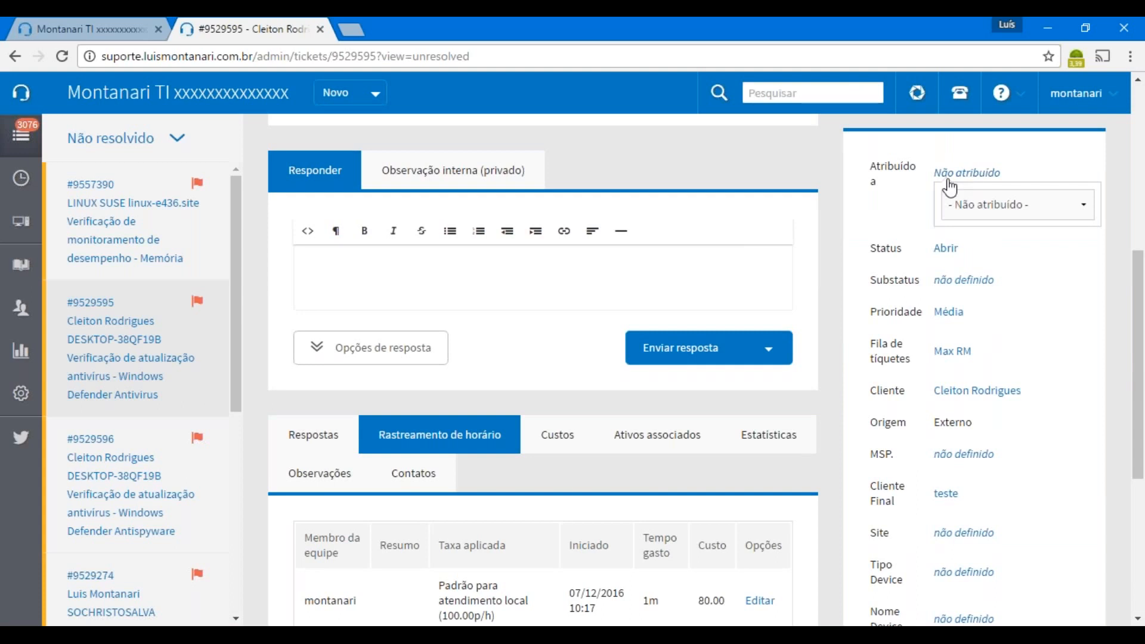
pyautogui.click(879, 213)
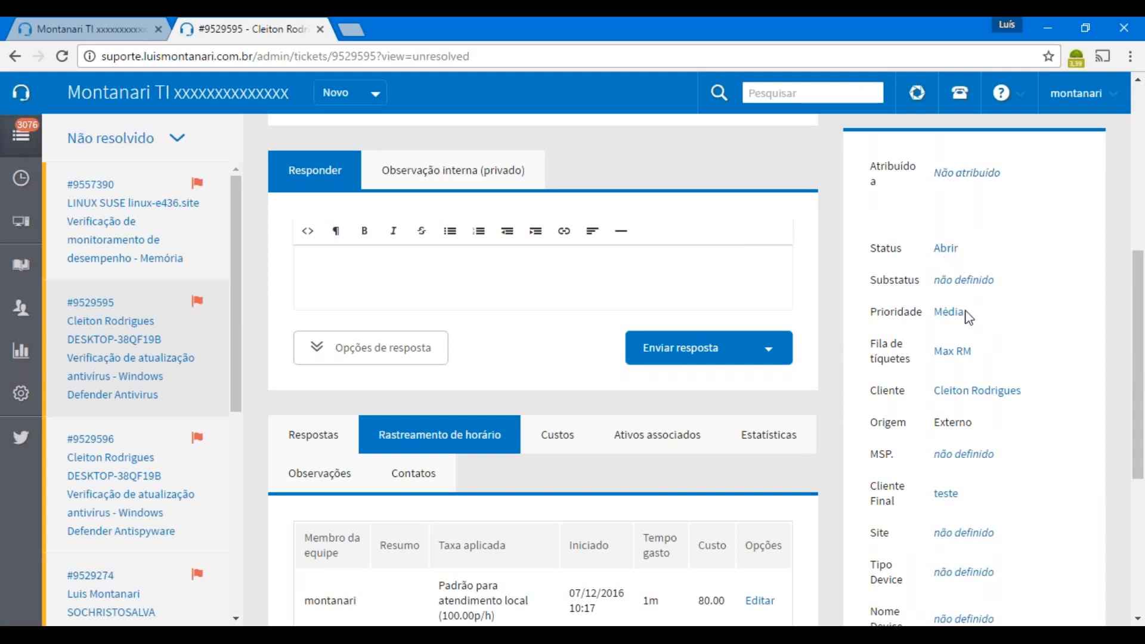
pyautogui.click(956, 353)
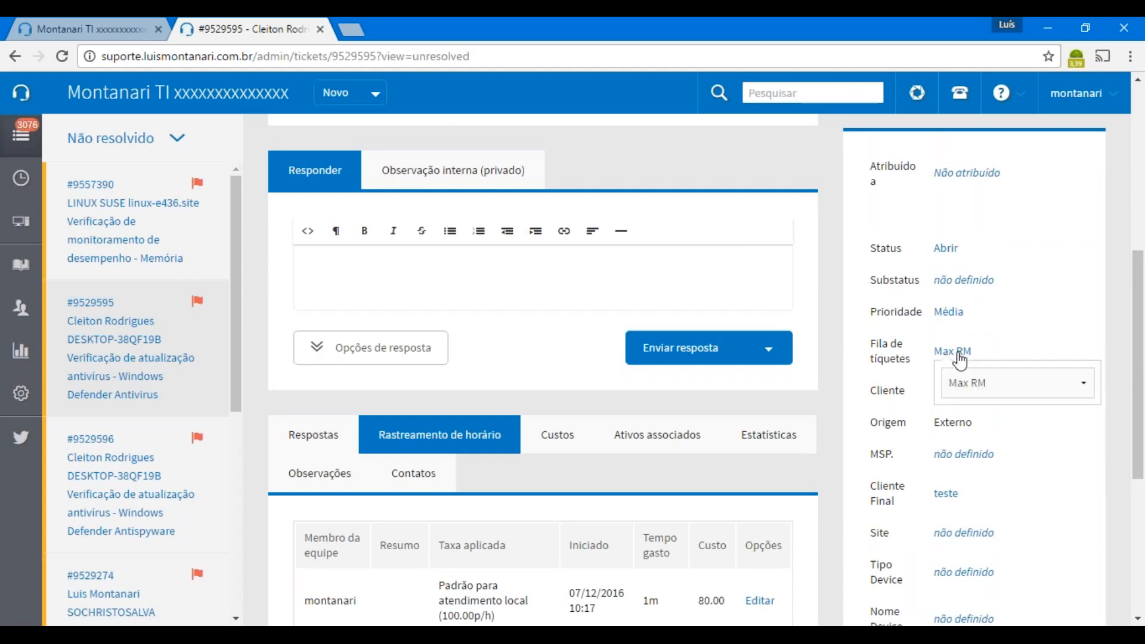
pyautogui.click(1057, 383)
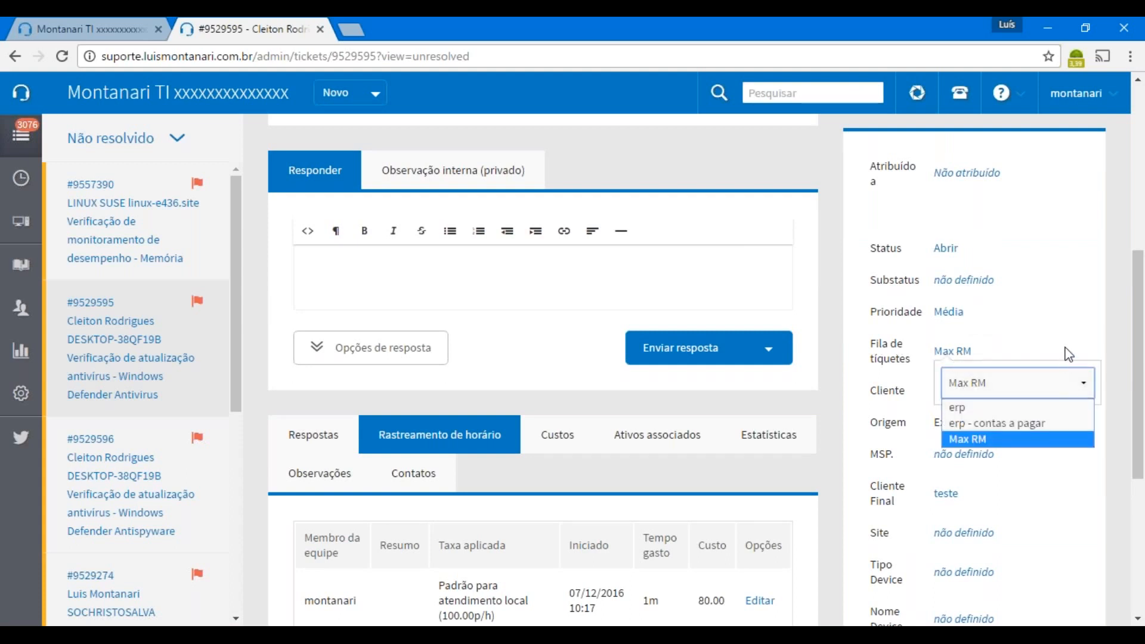
pyautogui.click(1068, 353)
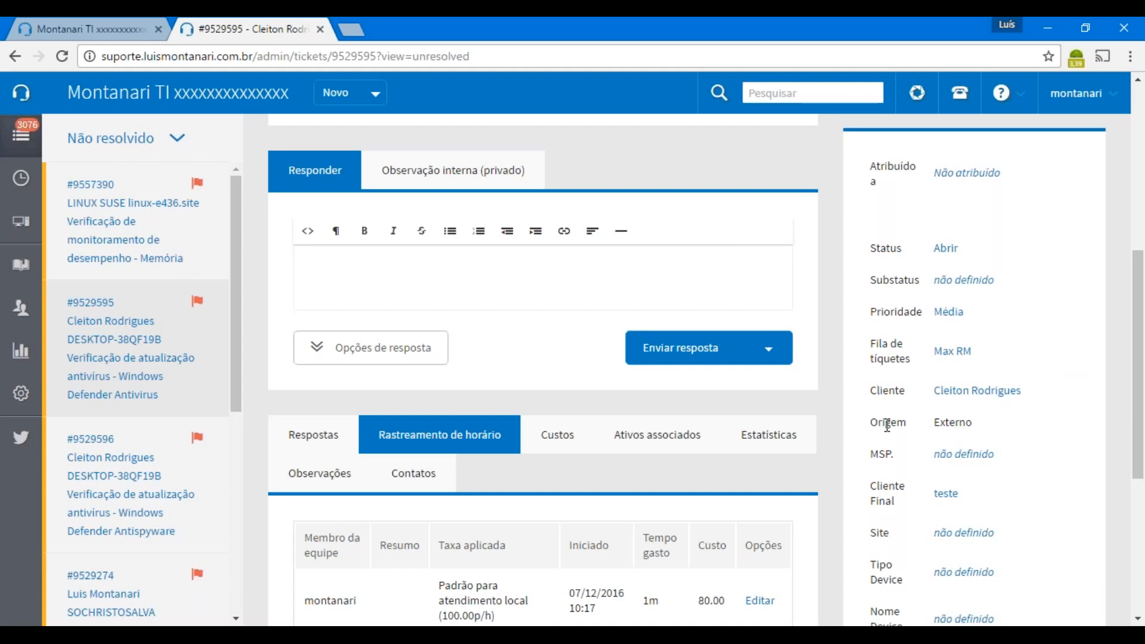
pyautogui.scroll(-1, 1016, 463)
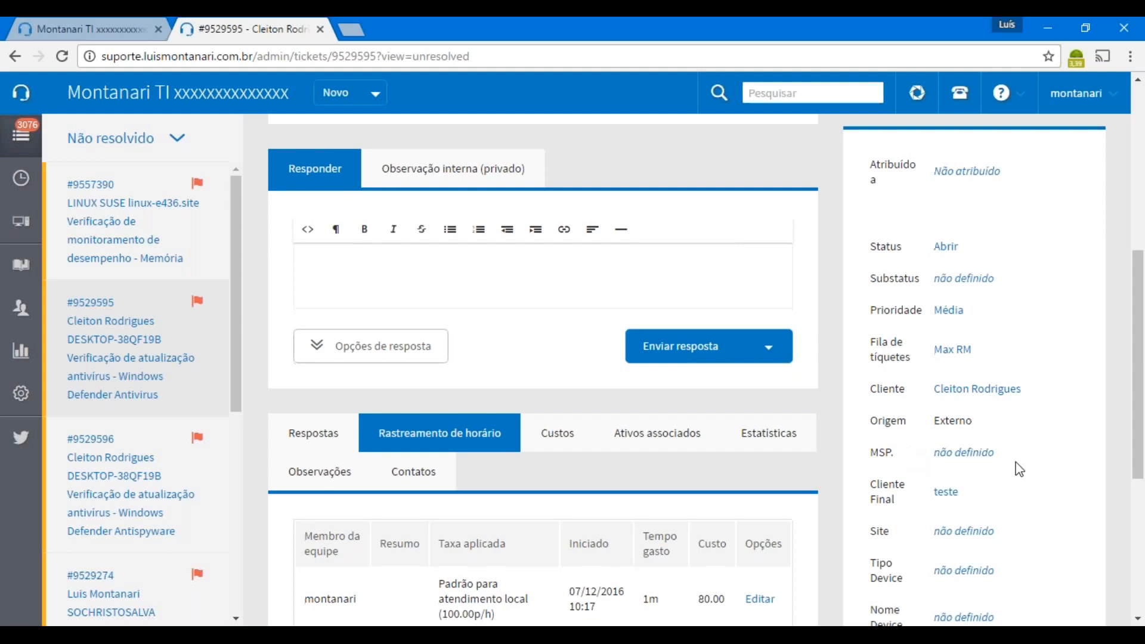
pyautogui.scroll(-2, 1018, 470)
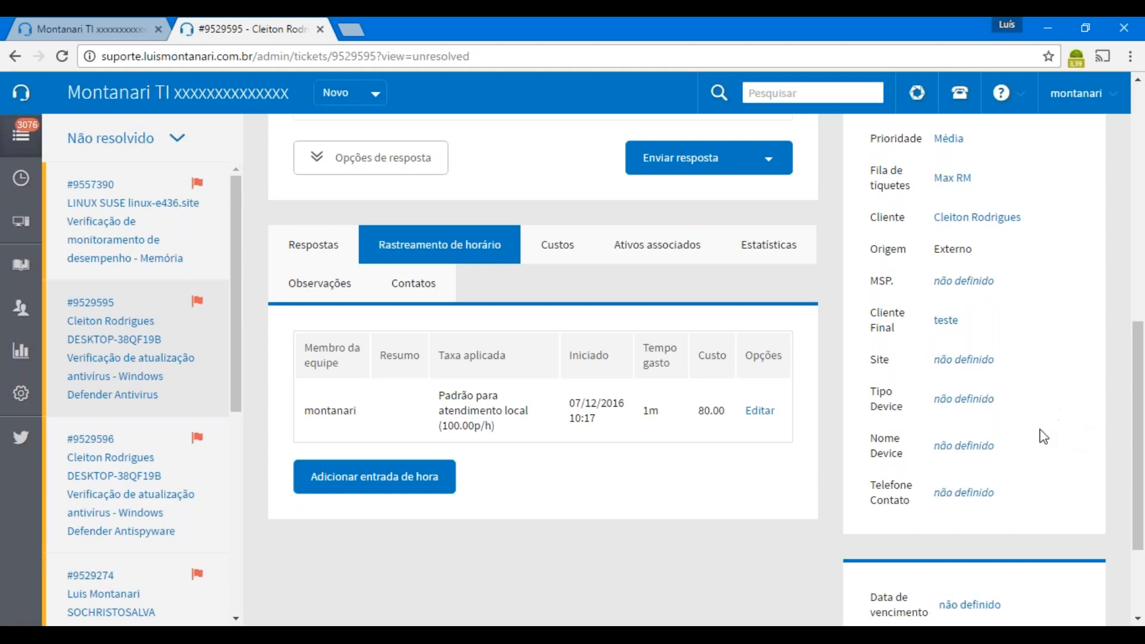
pyautogui.scroll(-3, 1040, 434)
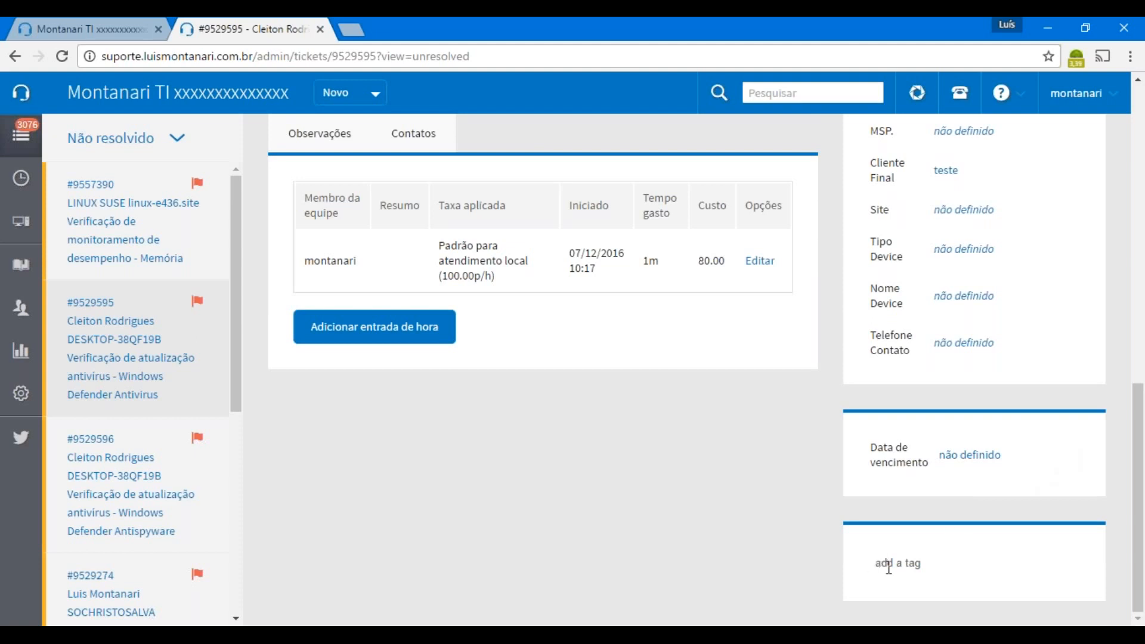
pyautogui.scroll(1, 833, 96)
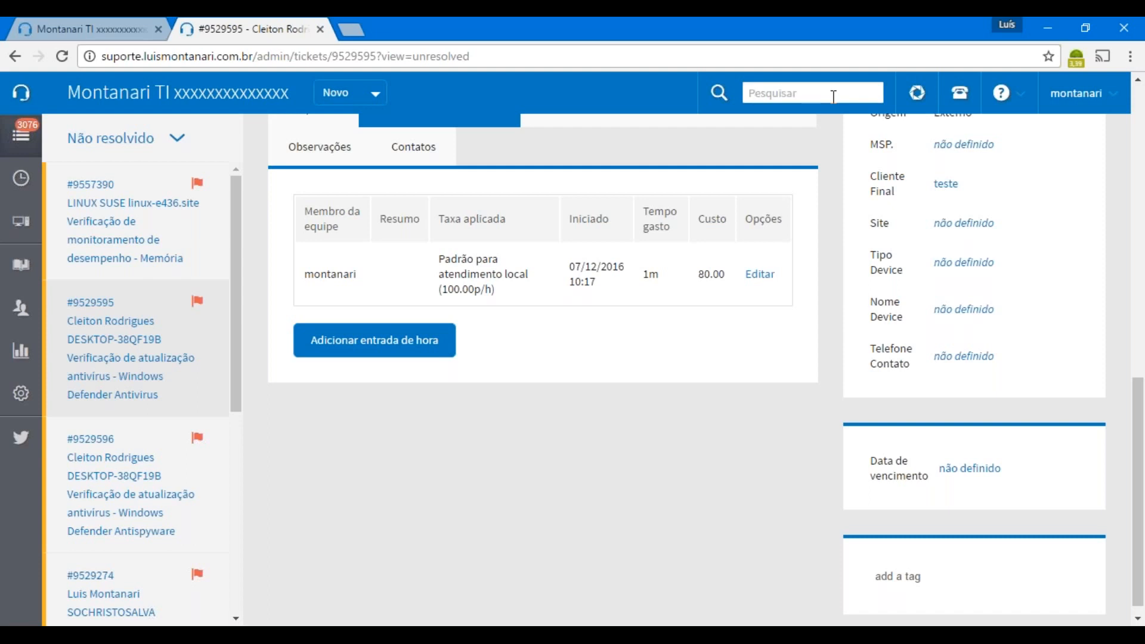
pyautogui.scroll(8, 832, 98)
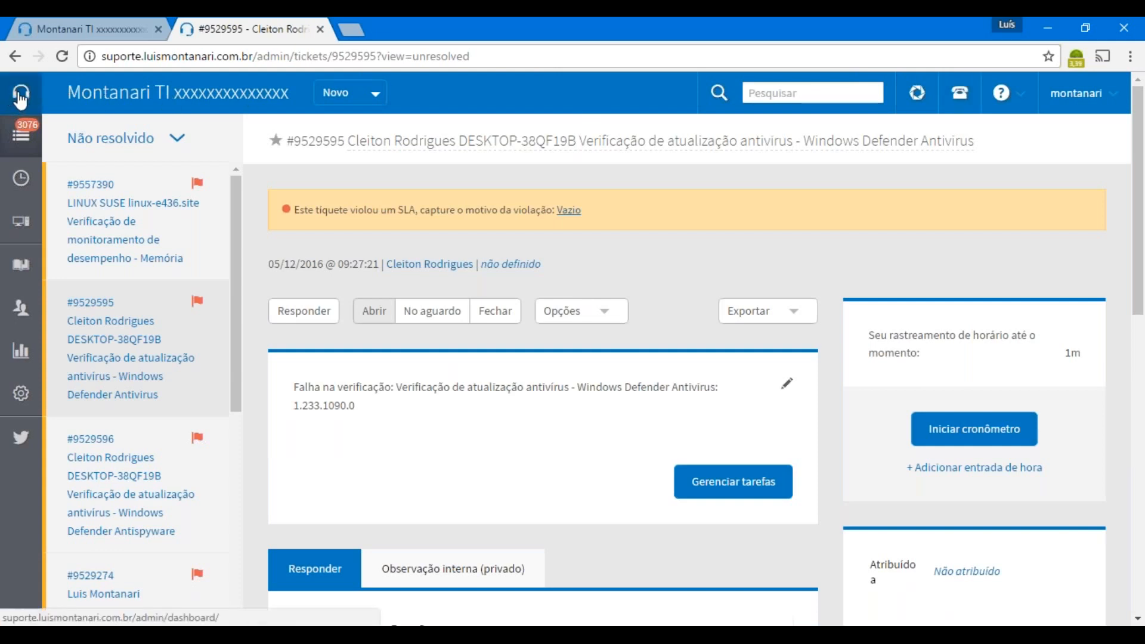
# Go to the Painel dashboard showing 8 SLA violations and 51 new tickets
pyautogui.moveTo(24, 100)
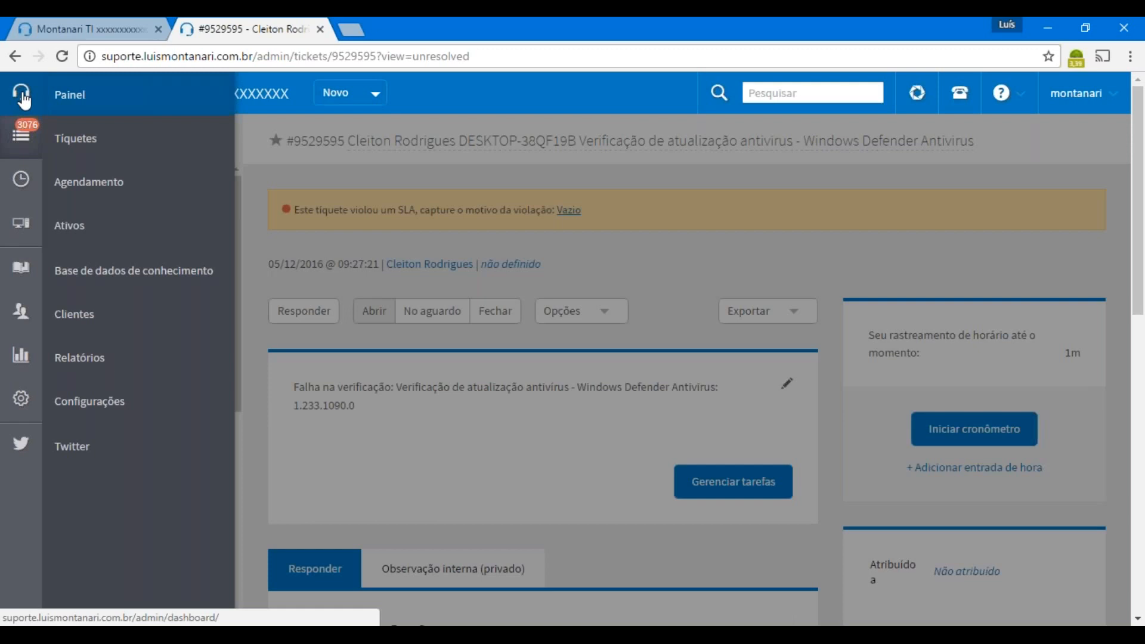
pyautogui.click(73, 97)
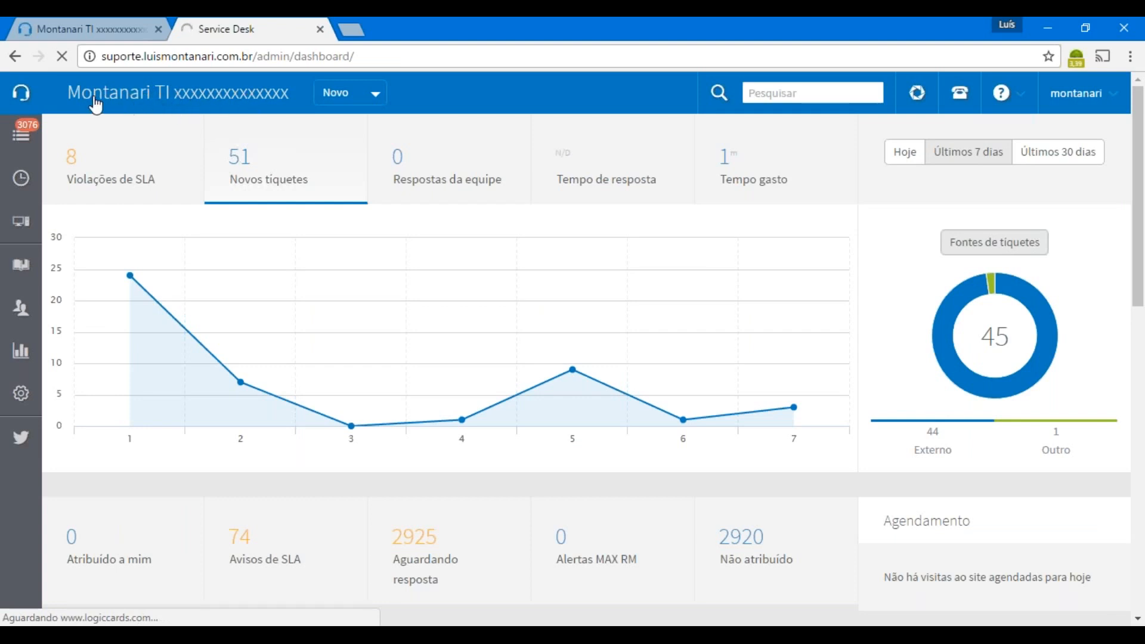
pyautogui.click(375, 93)
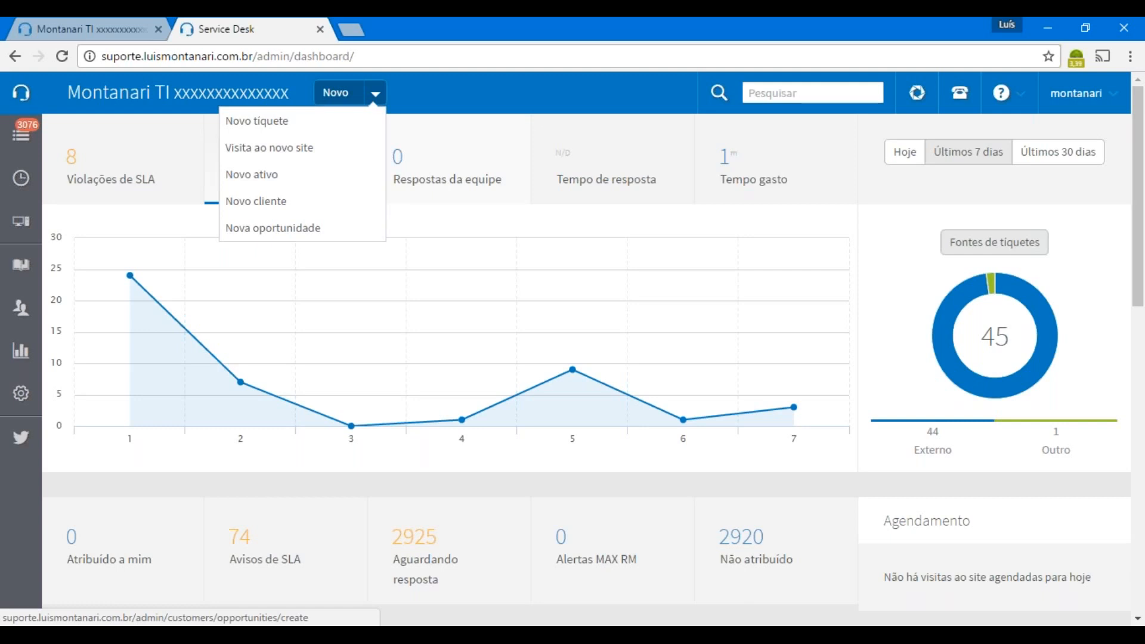
pyautogui.click(545, 113)
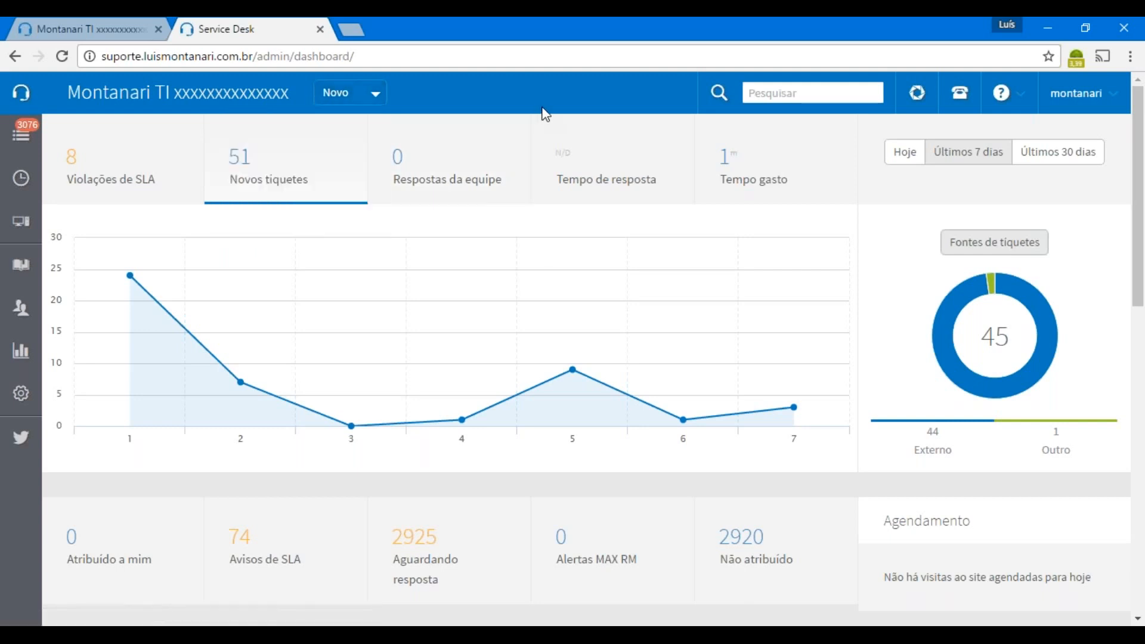
pyautogui.click(783, 98)
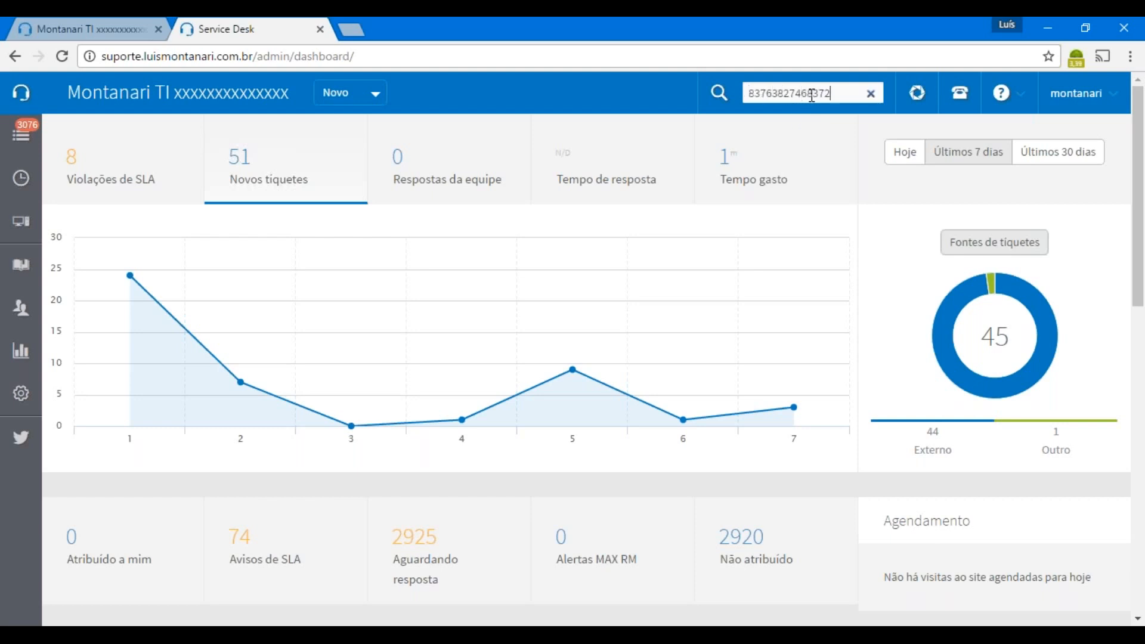
pyautogui.press('BackSpace')
pyautogui.press('BackSpace')
pyautogui.press('BackSpace')
pyautogui.press('BackSpace')
pyautogui.press('BackSpace')
pyautogui.press('BackSpace')
pyautogui.press('BackSpace')
pyautogui.press('BackSpace')
pyautogui.press('BackSpace')
pyautogui.press('BackSpace')
pyautogui.press('BackSpace')
pyautogui.press('BackSpace')
pyautogui.press('BackSpace')
pyautogui.press('BackSpace')
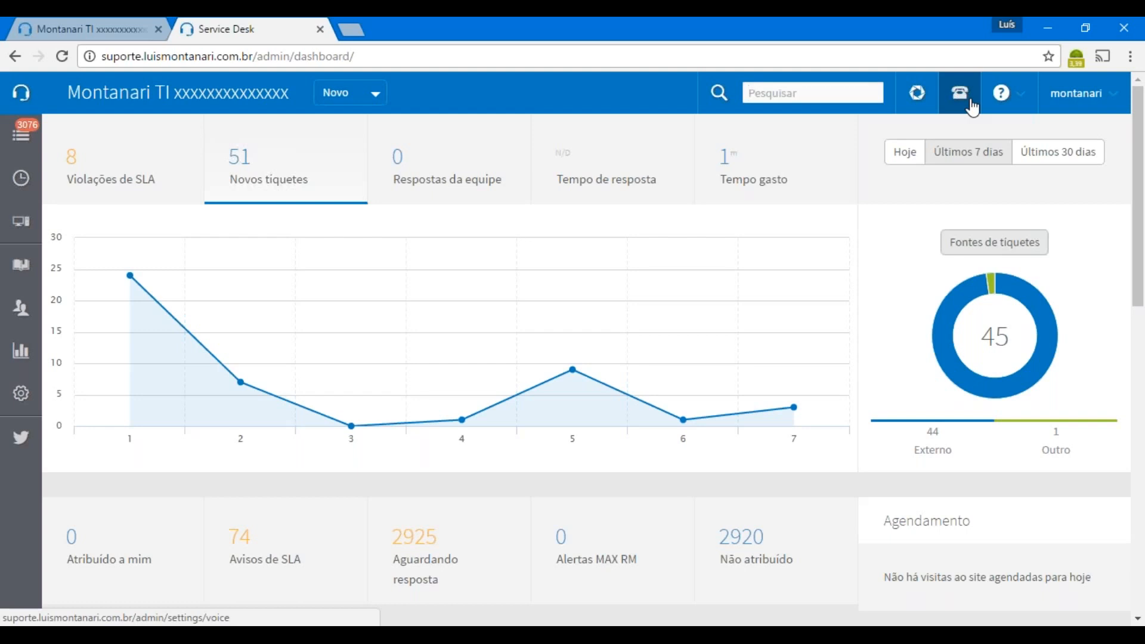
pyautogui.click(1021, 111)
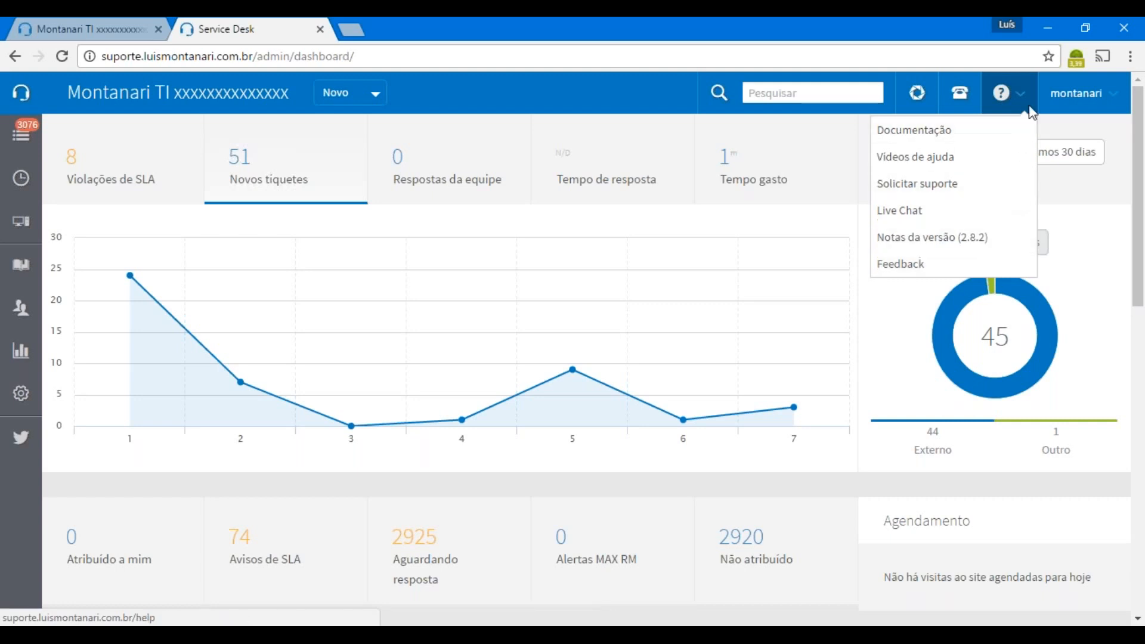
pyautogui.click(1095, 106)
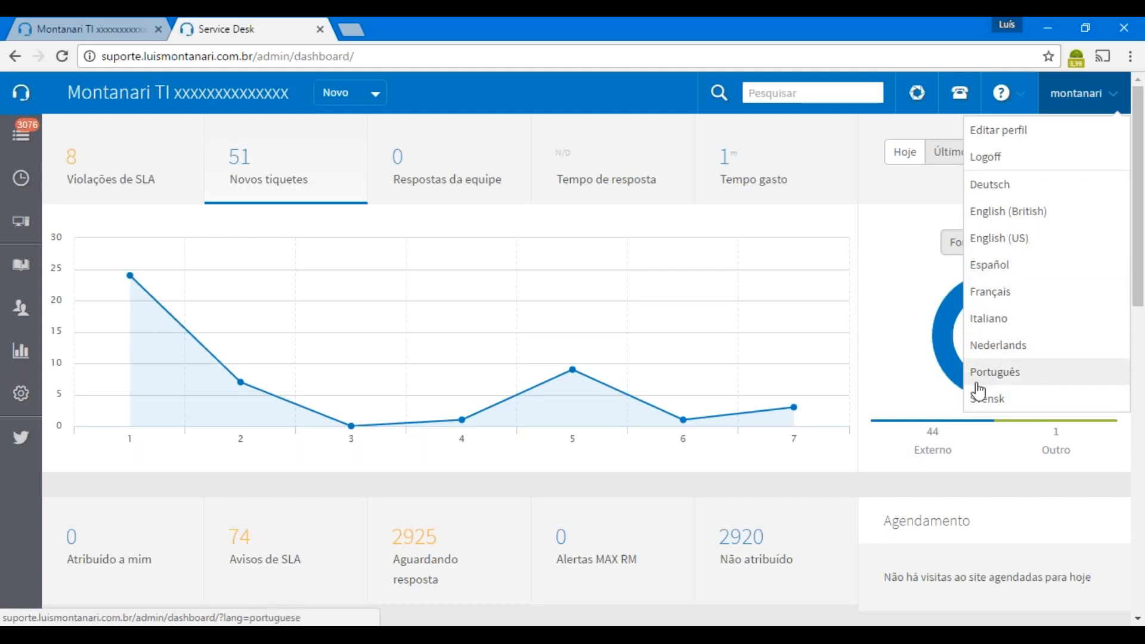
pyautogui.click(613, 90)
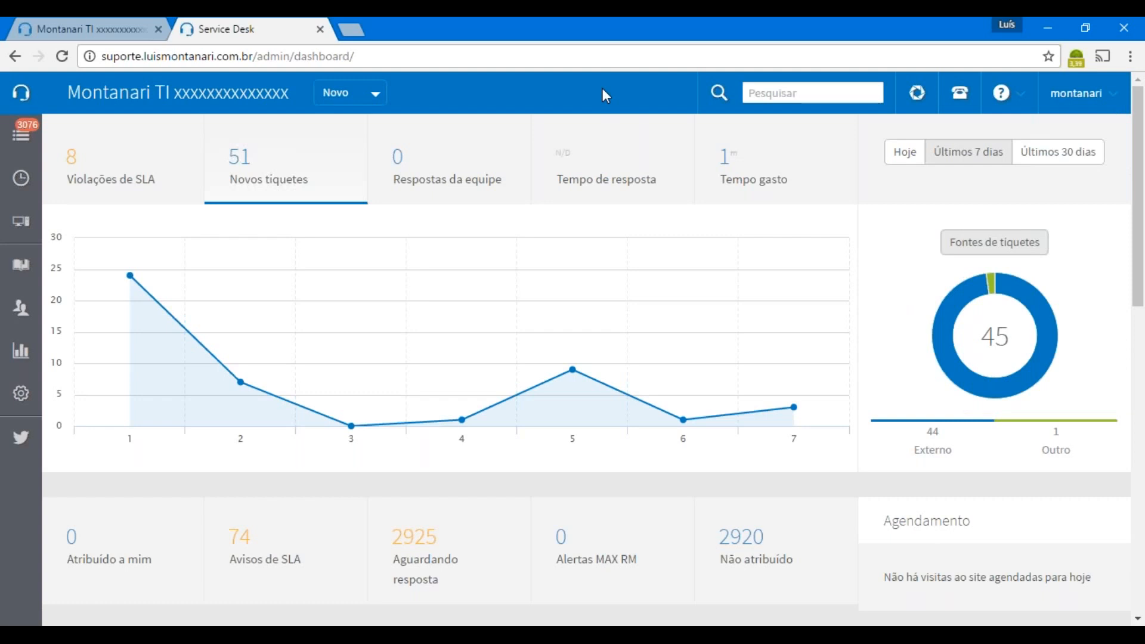